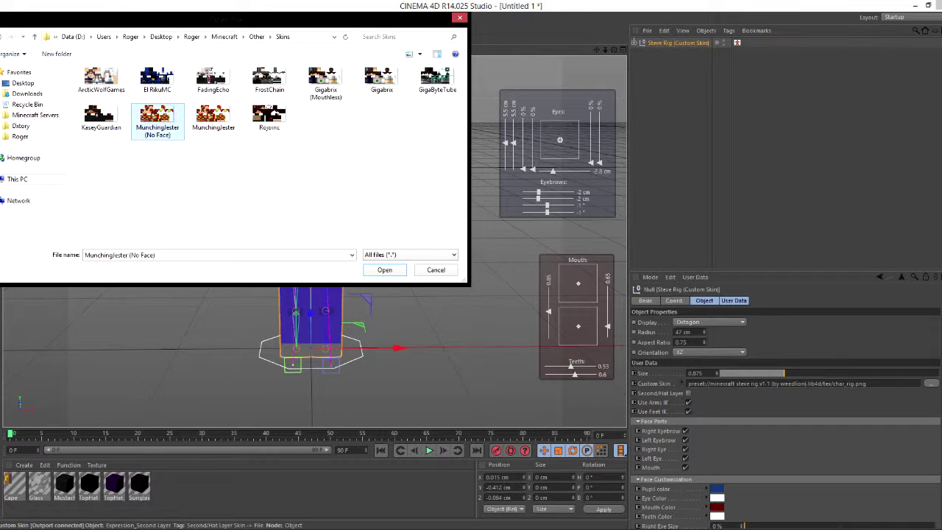
Step: Load MunchingJester (No Face) as the Steve Rig's custom skin
key(Return)
key(Return)
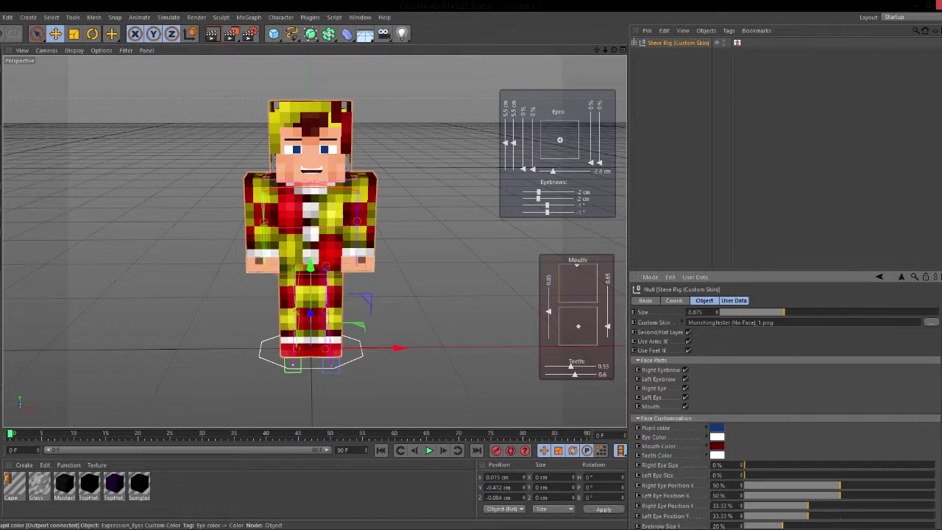
scroll(655, 442, down, 3)
Step: Raise both arms forward, lifting the left arm controller about 7 cm
scroll(659, 457, down, 3)
scroll(662, 478, down, 3)
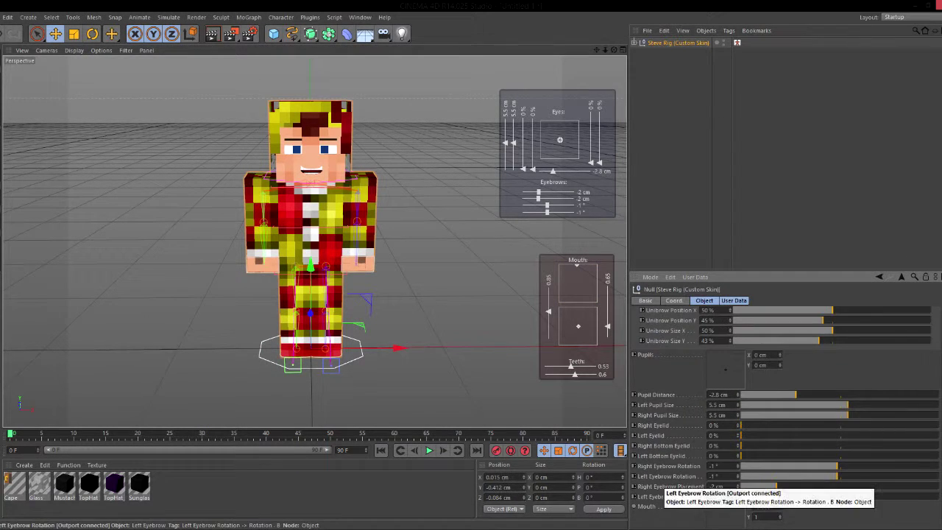
scroll(659, 482, down, 3)
scroll(780, 442, down, 3)
scroll(780, 441, down, 3)
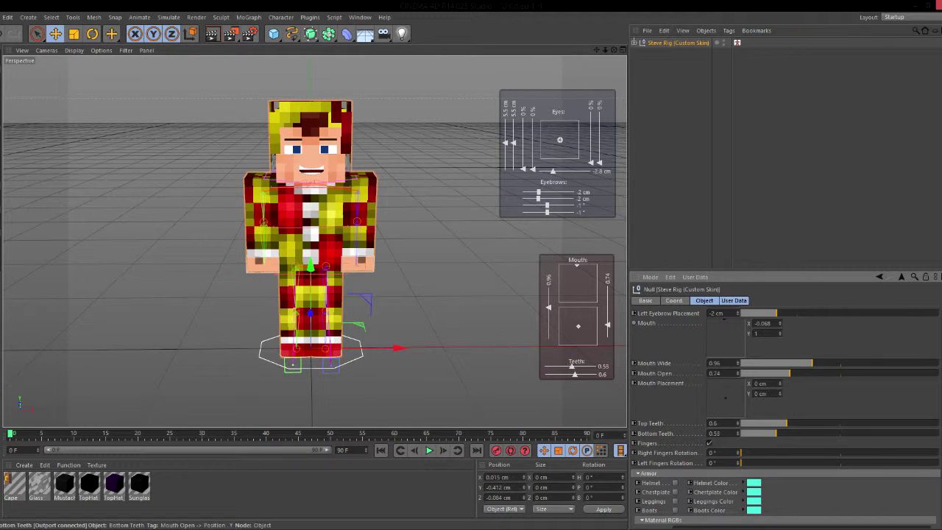
click(360, 253)
drag(361, 280, 357, 262)
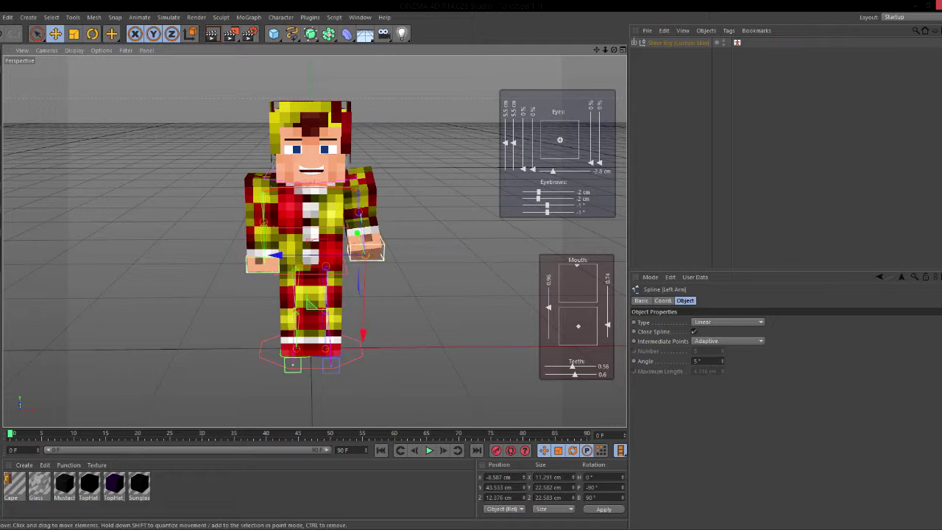
drag(260, 335, 252, 251)
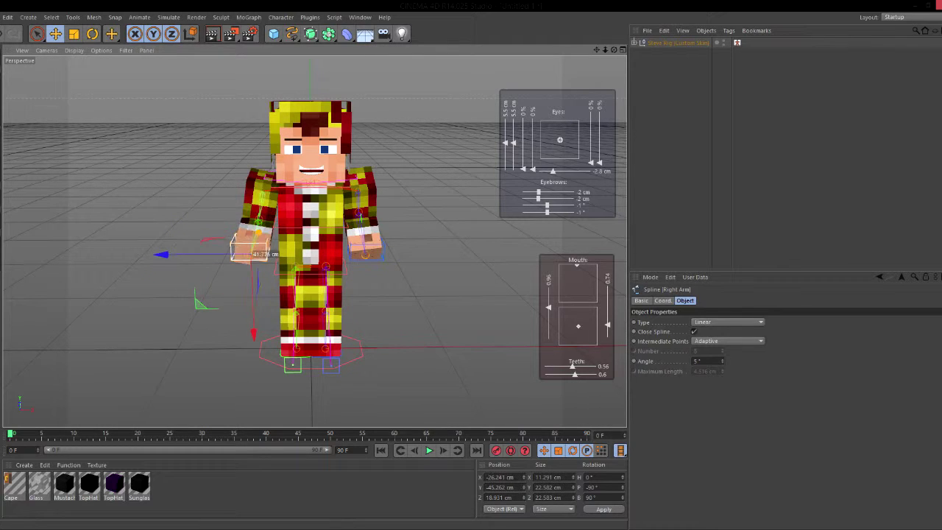
drag(255, 335, 254, 257)
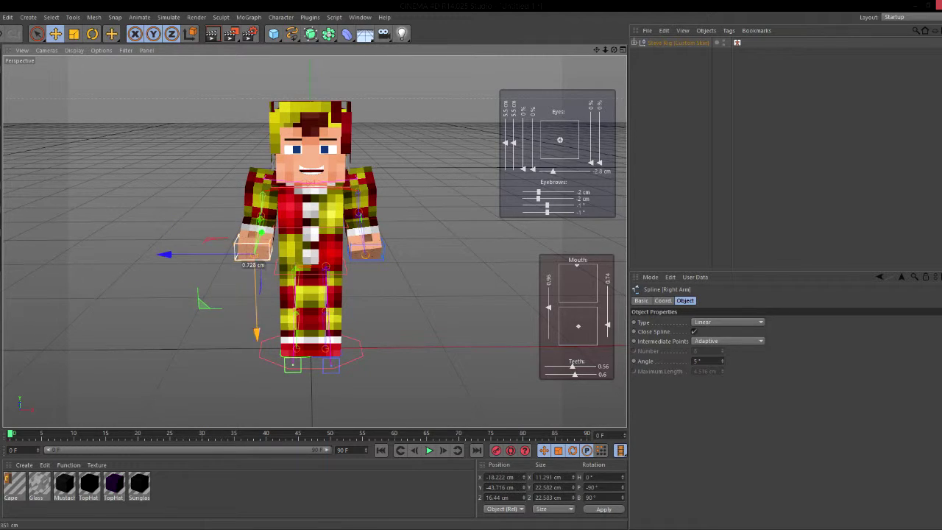
key(ctrl+shift+a)
Step: Adjust the foot controllers and poles into a walking stride
click(330, 364)
key(ctrl+z)
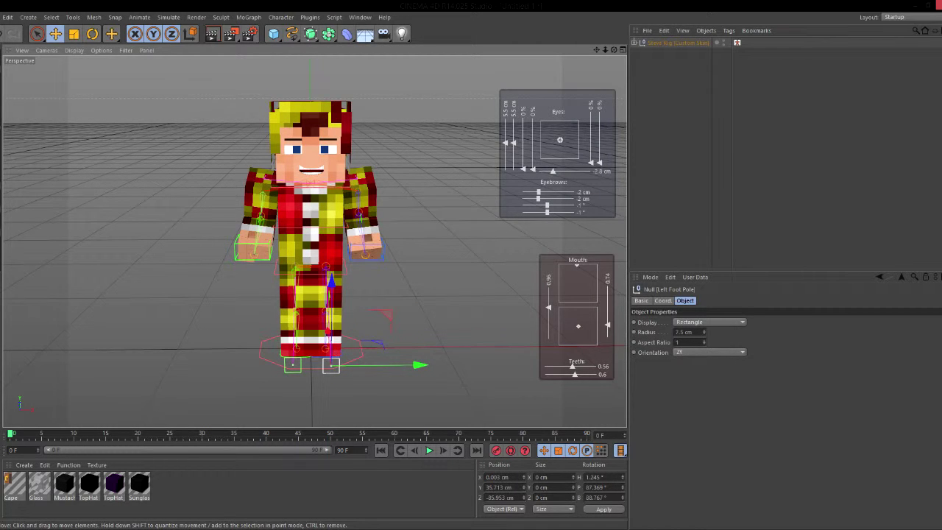
click(329, 354)
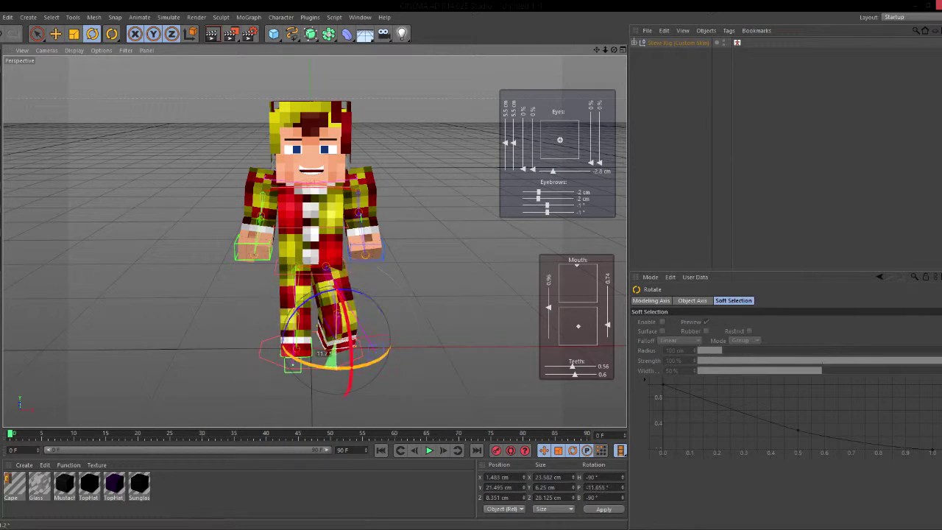
click(292, 365)
key(ctrl+shift+a)
key(e)
click(374, 353)
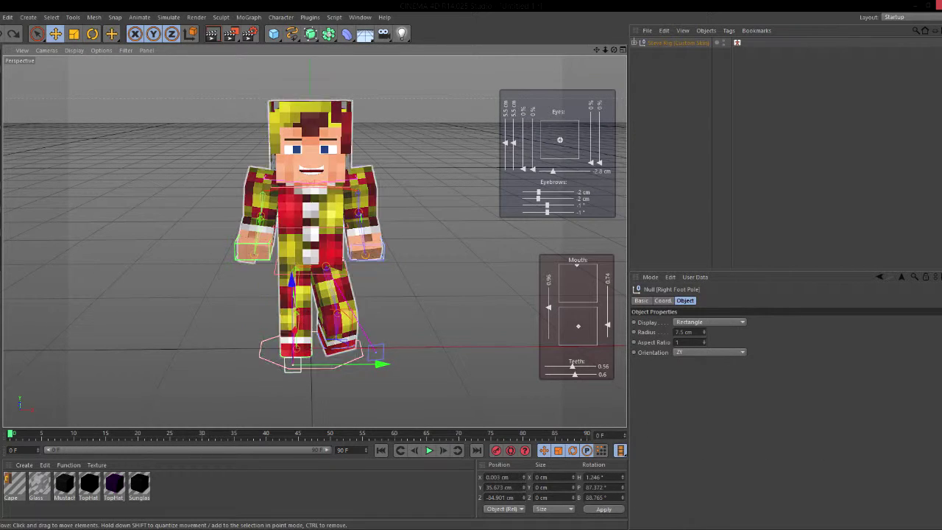
key(r)
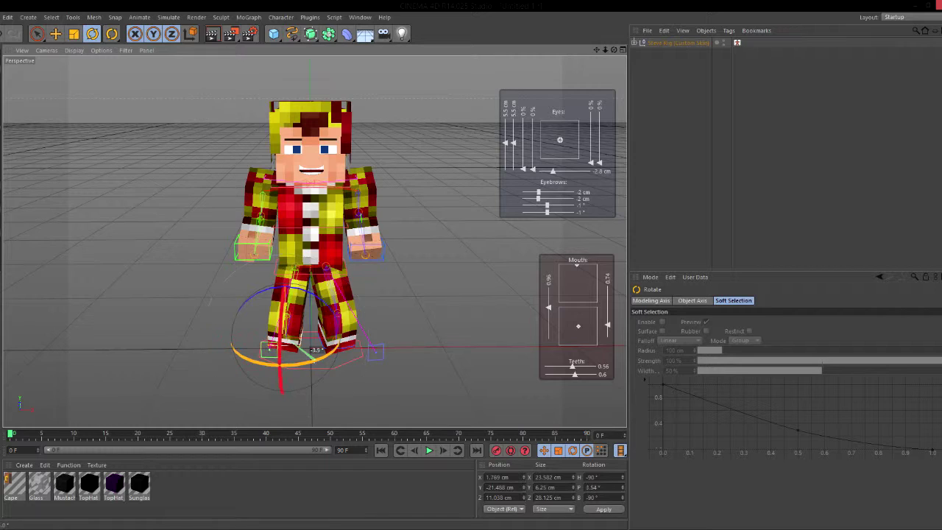
key(ctrl+z)
Step: Select the whole Steve Rig and show its object settings
click(376, 243)
key(e)
click(677, 42)
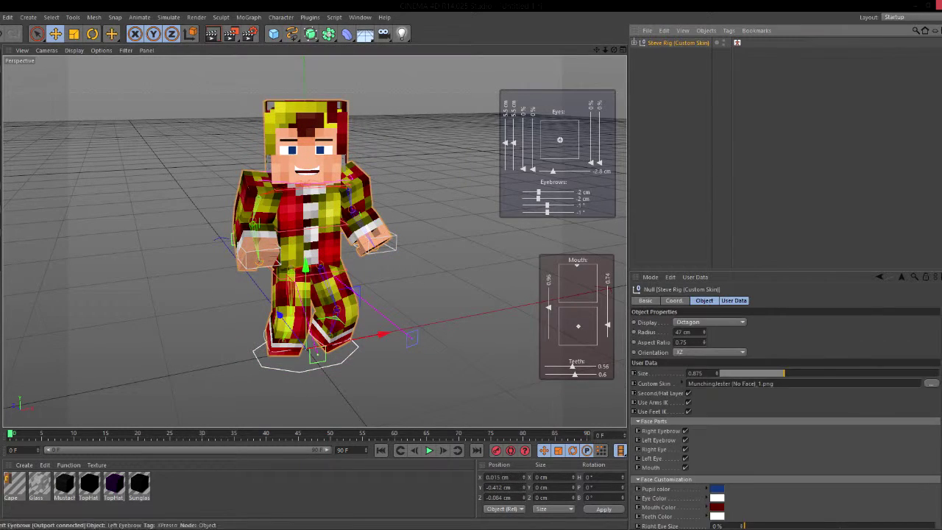
click(704, 301)
scroll(780, 404, down, 5)
Step: Enable the rig's Sword (Left) and Shovel (Right) tools
click(745, 466)
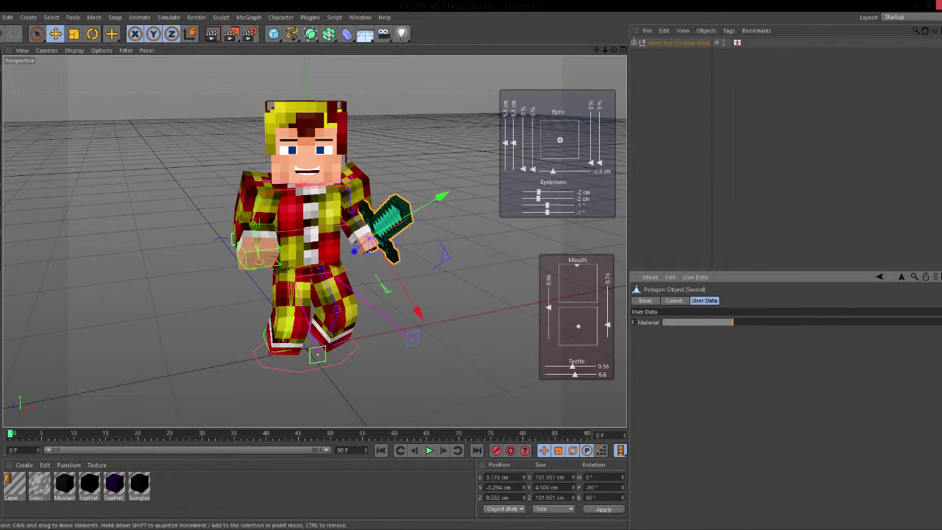
click(306, 176)
key(r)
click(677, 42)
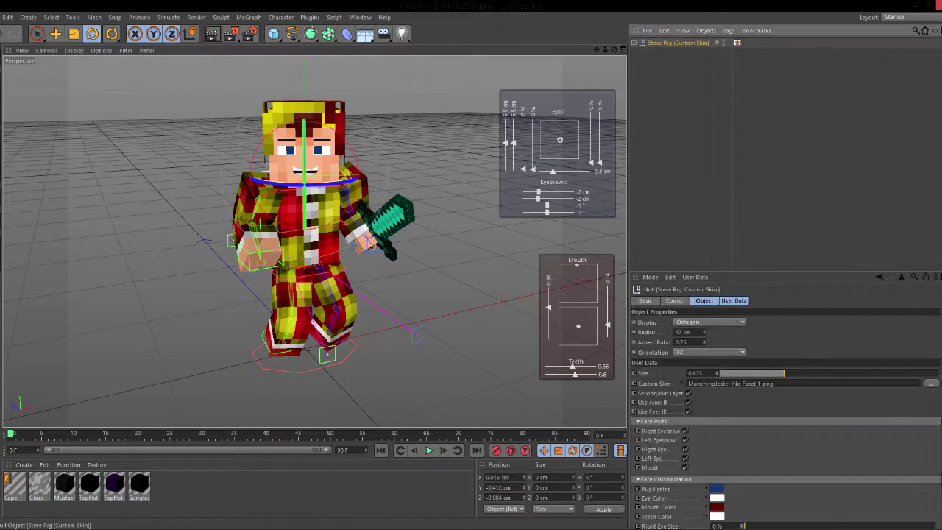
click(689, 442)
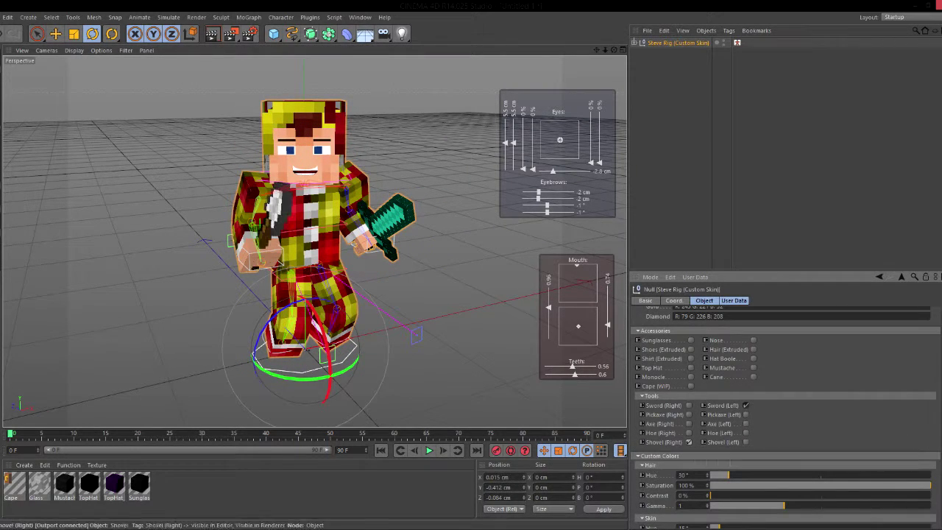
Step: Move the right arm controller so the hand grips the shovel, then deselect everything
click(273, 214)
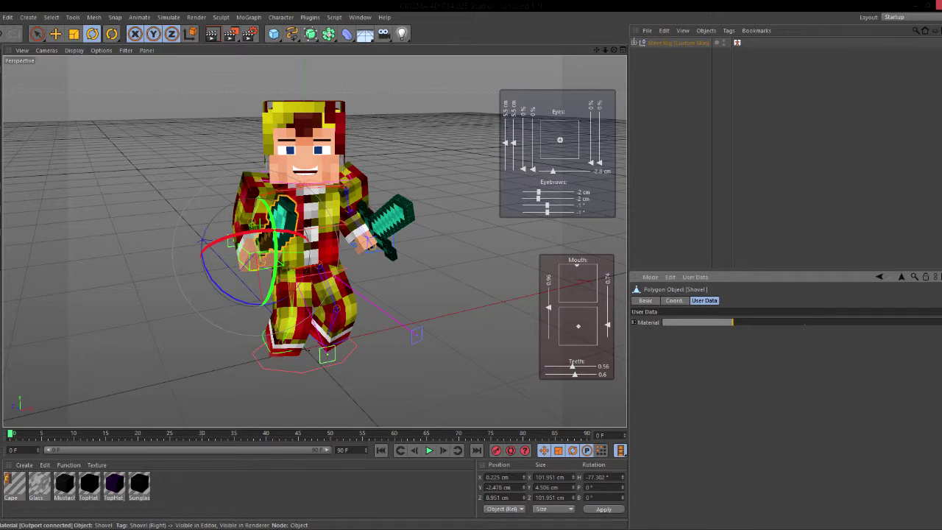
click(251, 273)
key(e)
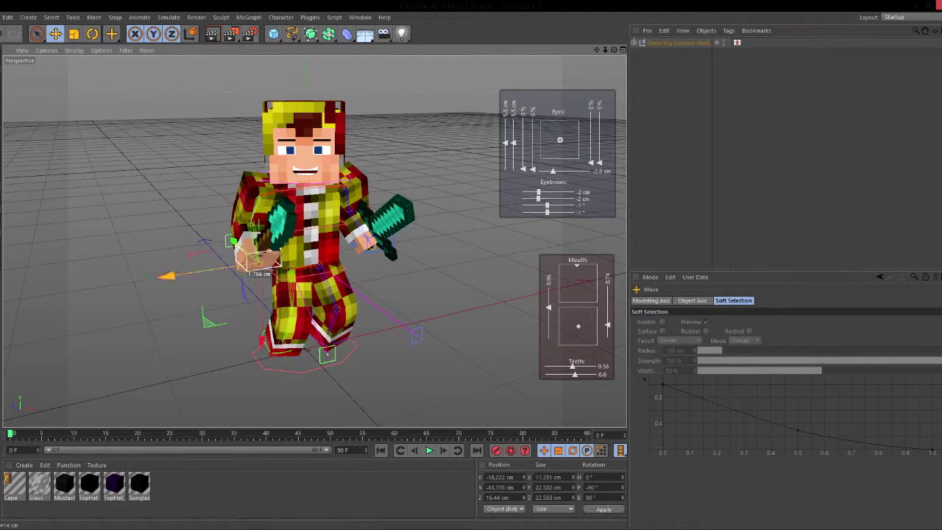
drag(250, 257, 239, 256)
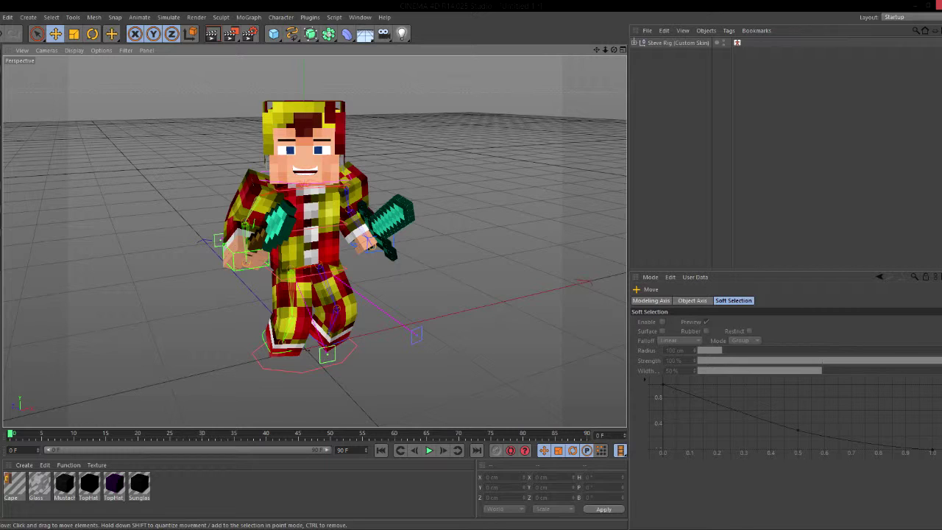
click(302, 371)
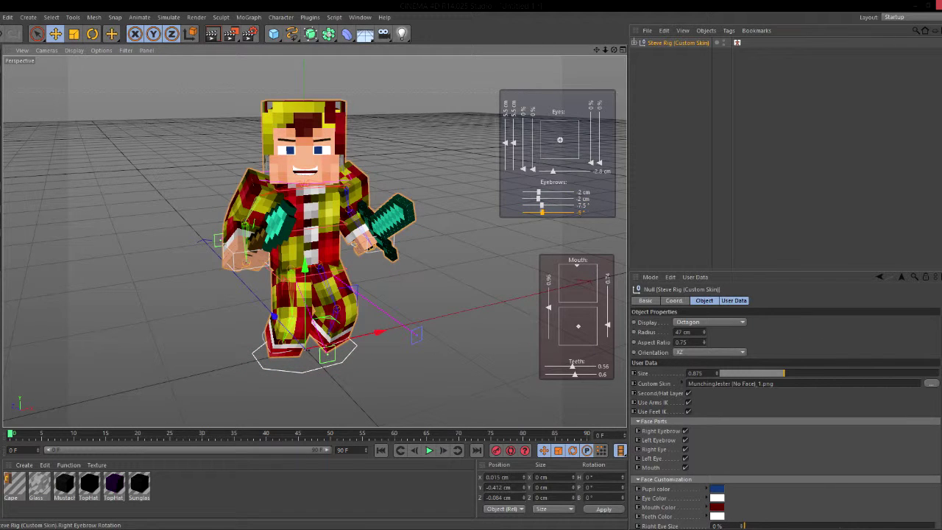
key(ctrl+shift+a)
key(ctrl+b)
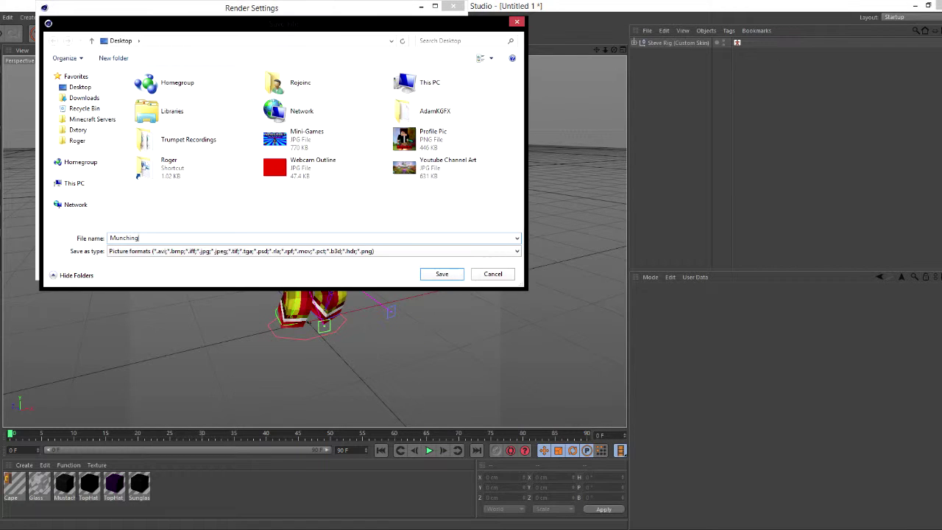
Step: Save renders as MunchingJester PNG with Best anti-aliasing and render to the Picture Viewer
click(518, 251)
click(442, 274)
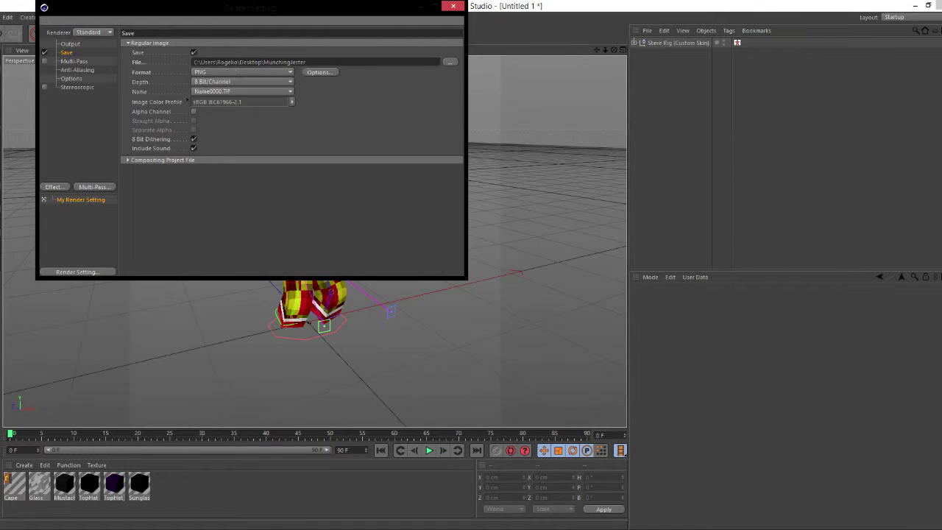
click(77, 69)
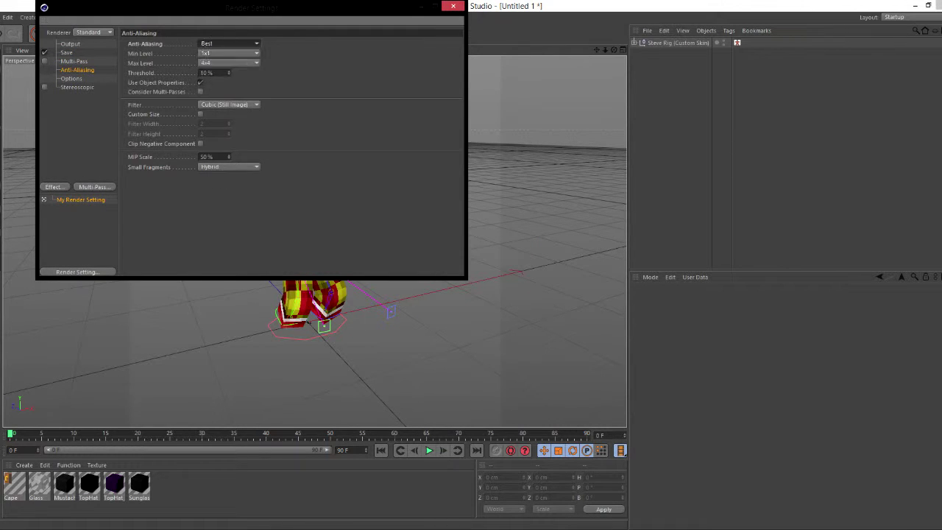
click(453, 6)
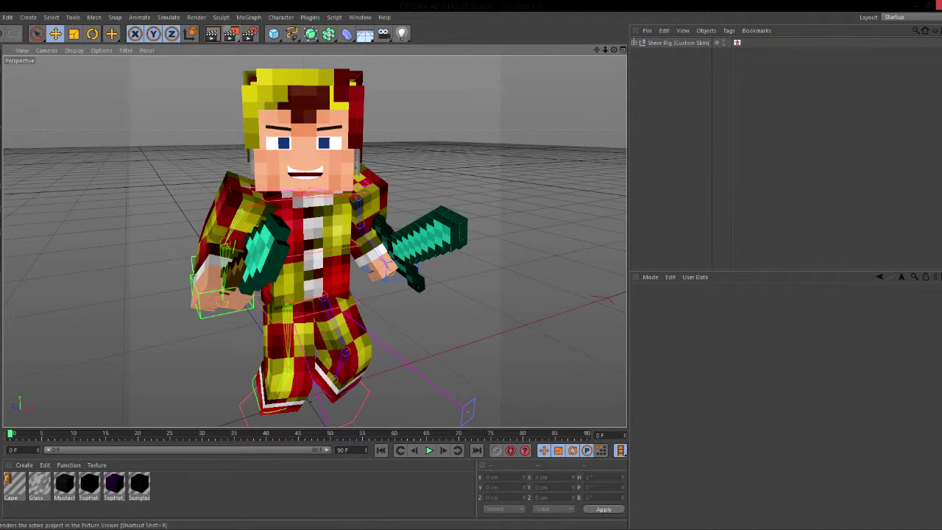
click(229, 33)
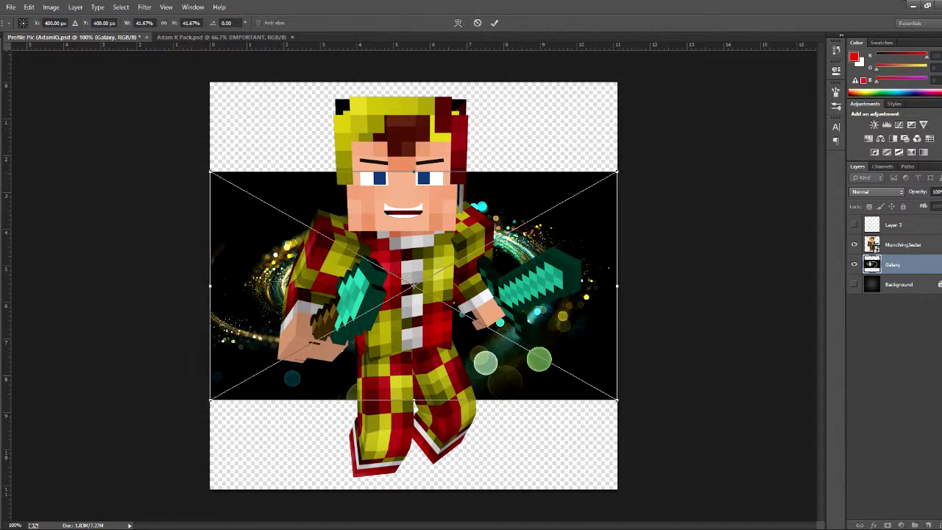
Step: Scale the galaxy image up to fill the canvas and close the 3D scene to save it
drag(211, 410, 39, 513)
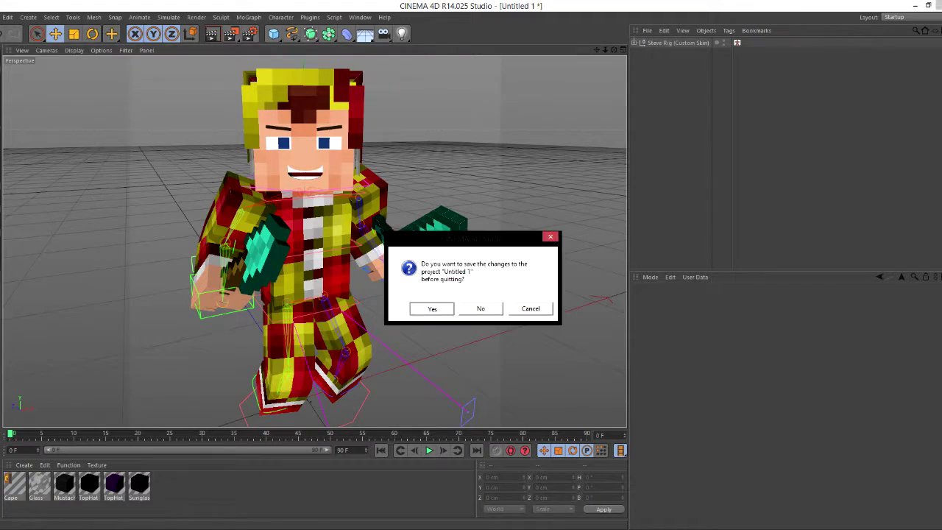
click(431, 307)
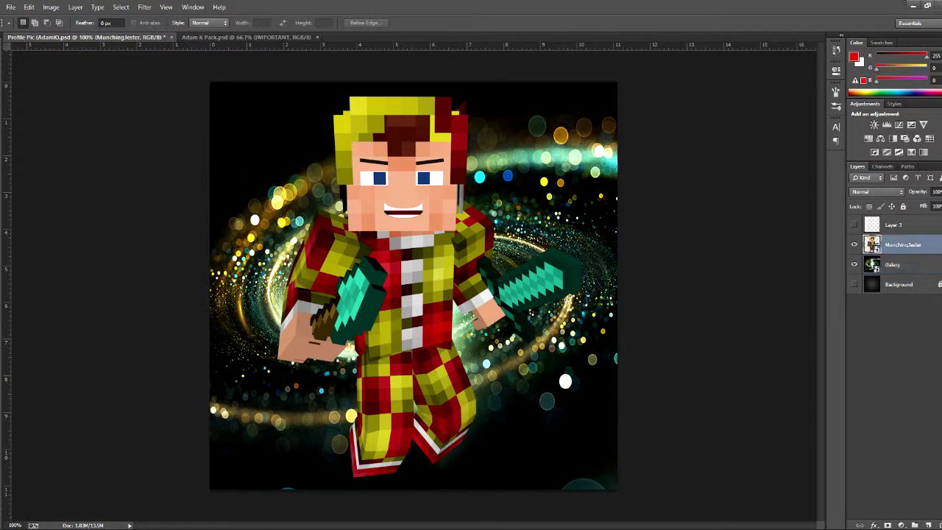
Step: Save the character scene as MunchingJester Profile Picture
right_click(913, 244)
click(854, 155)
click(305, 291)
click(404, 318)
click(291, 184)
click(505, 178)
Step: Start a new empty scene containing a MoText object
click(572, 233)
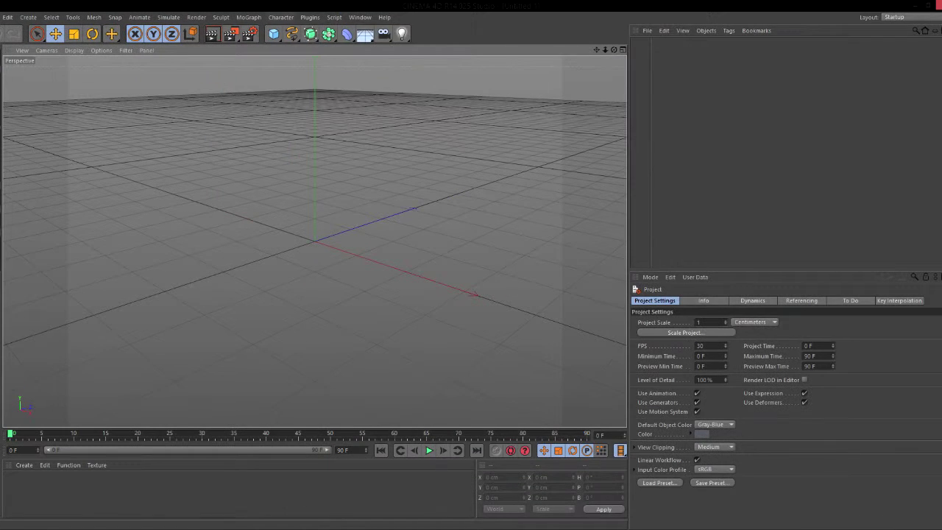
click(385, 17)
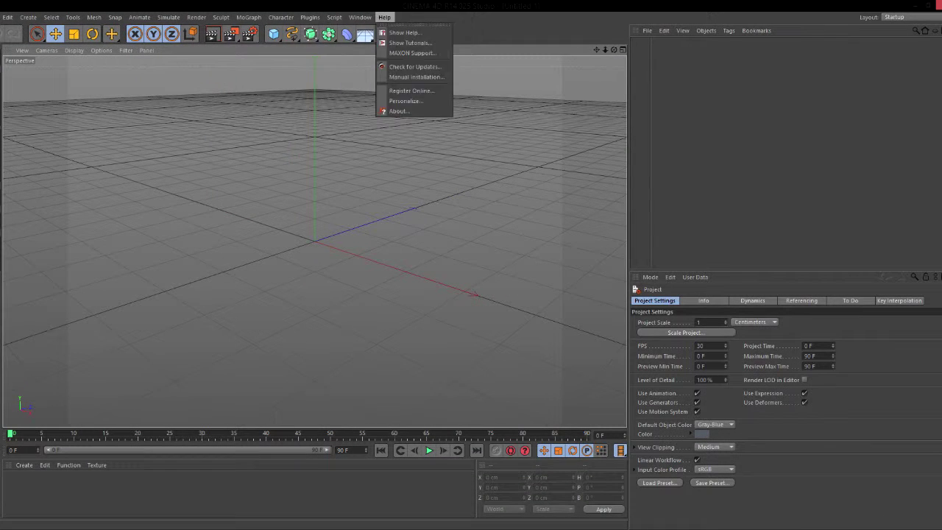
click(269, 93)
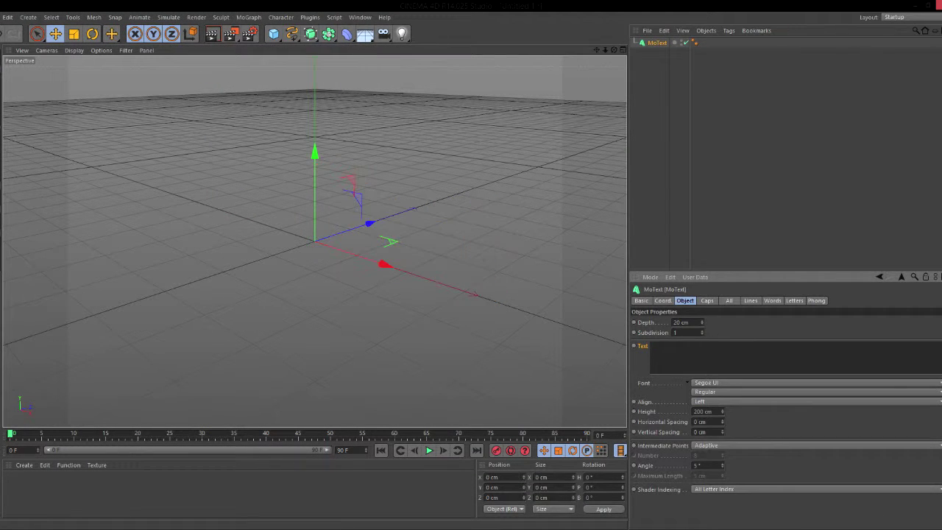
Step: Make the MoText read MunchingJester in the Kabel Ult BT font
text(r)
key(Return)
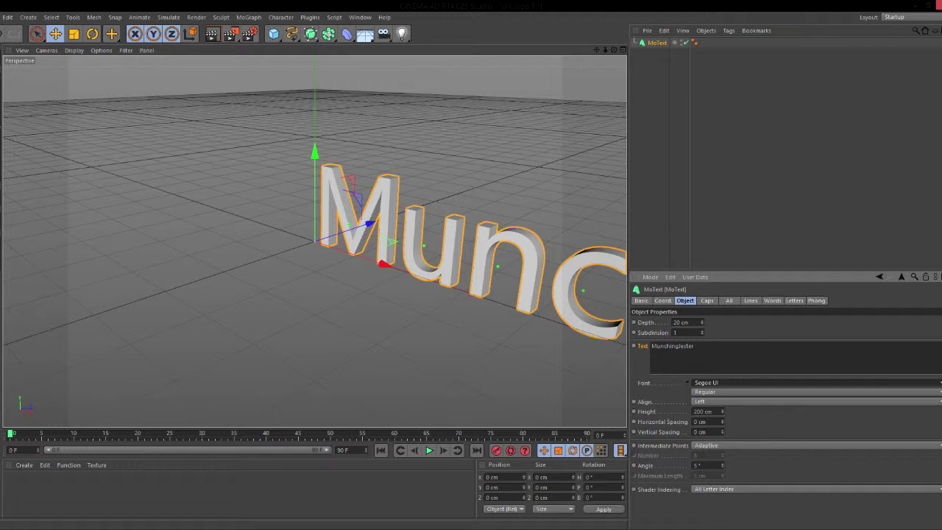
click(736, 383)
scroll(758, 368, up, 10)
scroll(758, 368, up, 10)
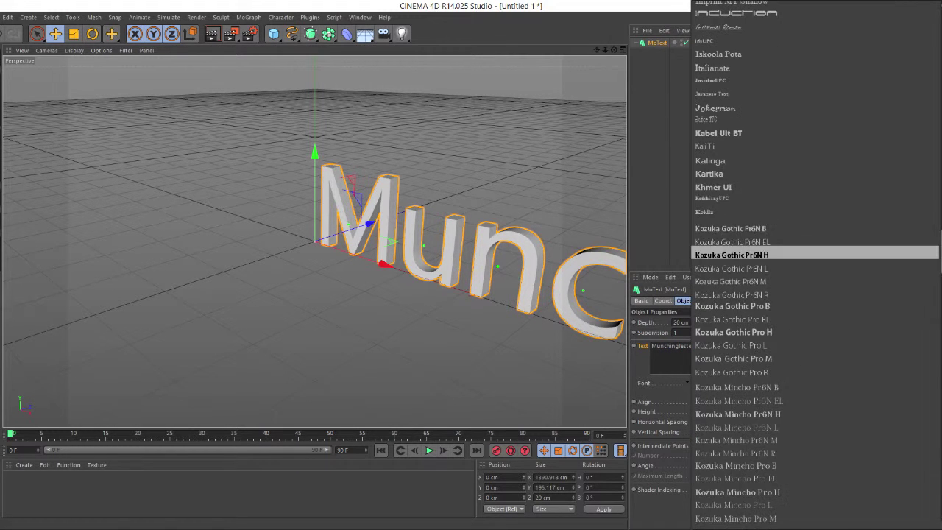
click(758, 187)
drag(605, 50, 605, 50)
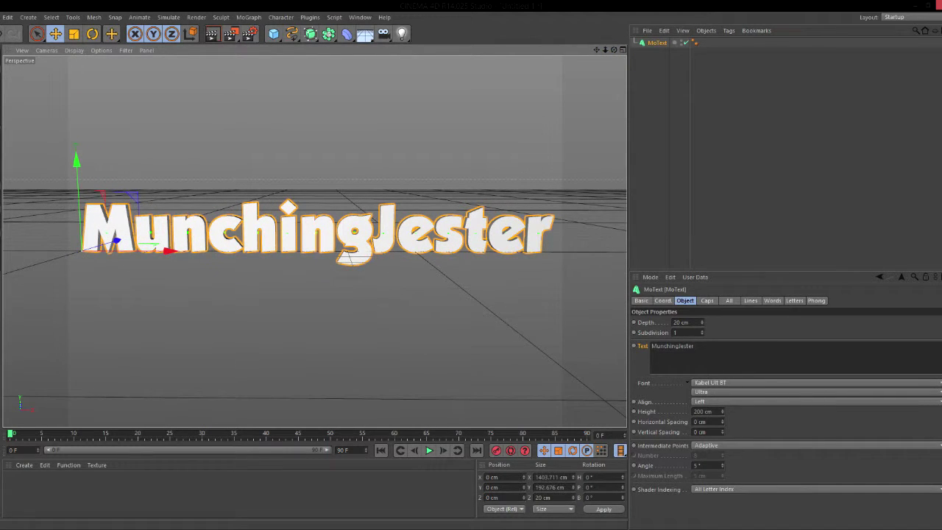
Step: Create a new material and tint its colour orange
double_click(44, 486)
double_click(13, 482)
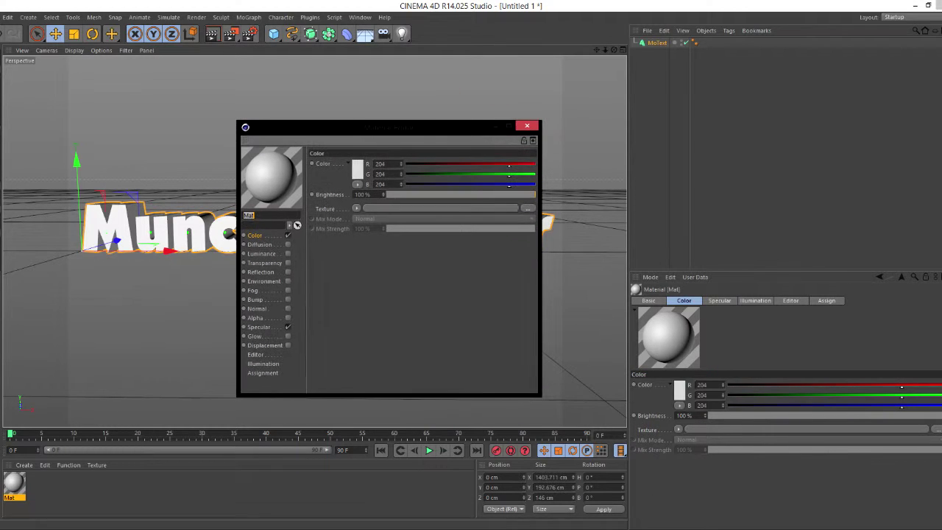
drag(462, 175, 466, 175)
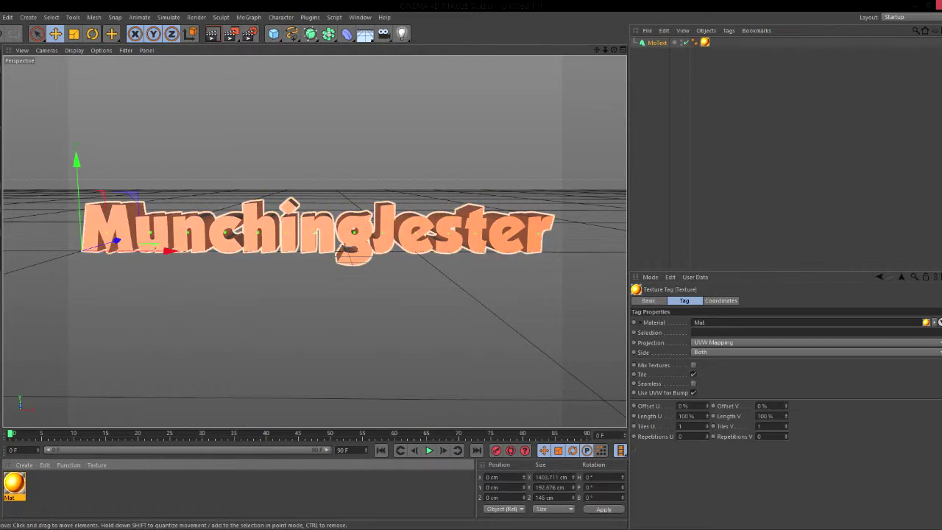
click(736, 383)
scroll(736, 175, up, 15)
scroll(736, 176, up, 5)
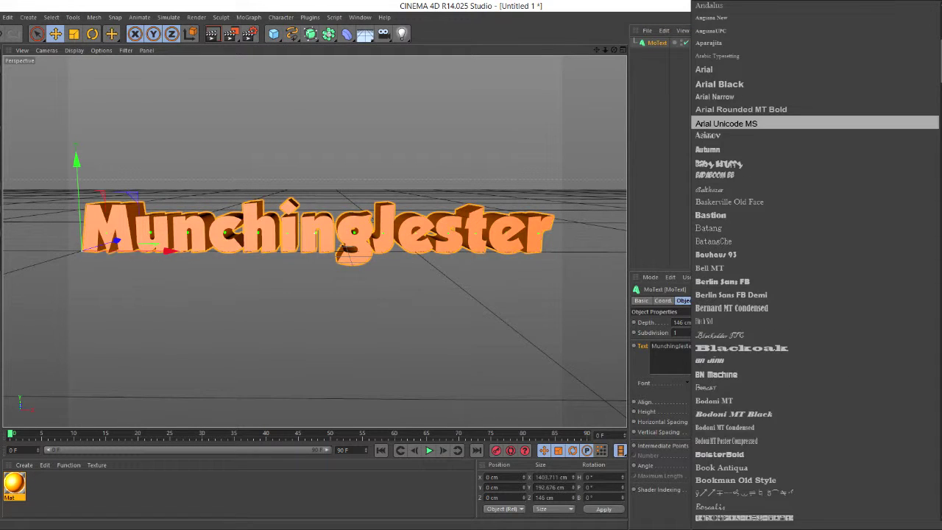
Step: Switch the text font to BadaBoom BB and set renders to save as PNG named Test Render
click(736, 175)
drag(605, 50, 618, 49)
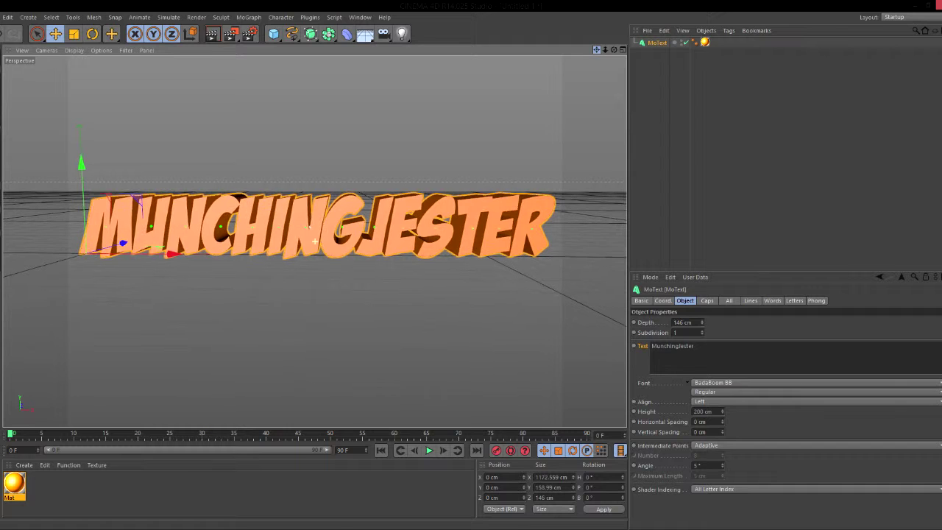
key(ctrl+b)
click(63, 52)
click(237, 71)
click(235, 162)
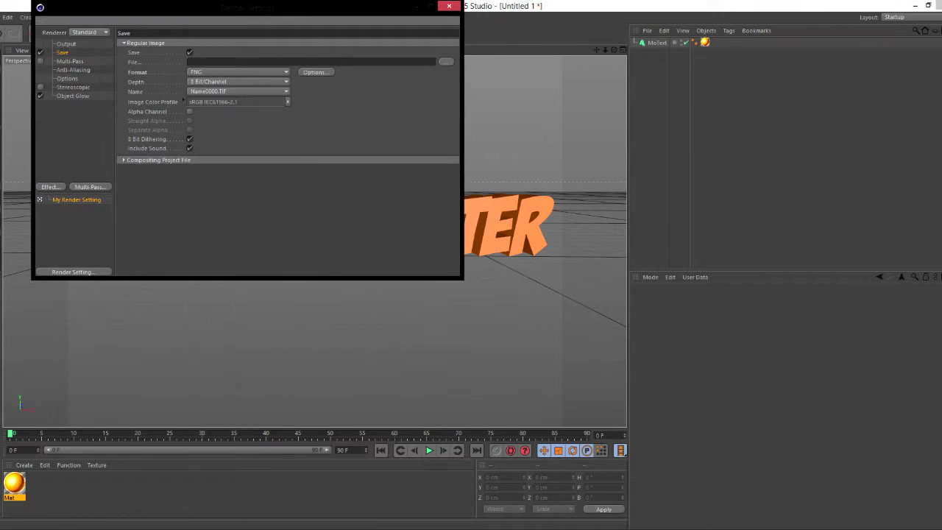
click(445, 62)
text(Test Render)
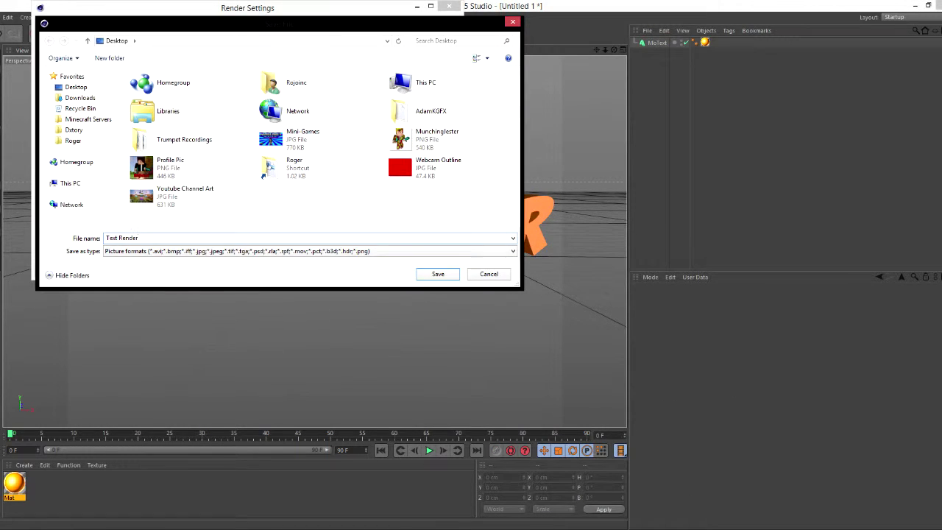
key(Return)
Step: Use Best anti-aliasing, render to the Picture Viewer, and close the preview
click(73, 69)
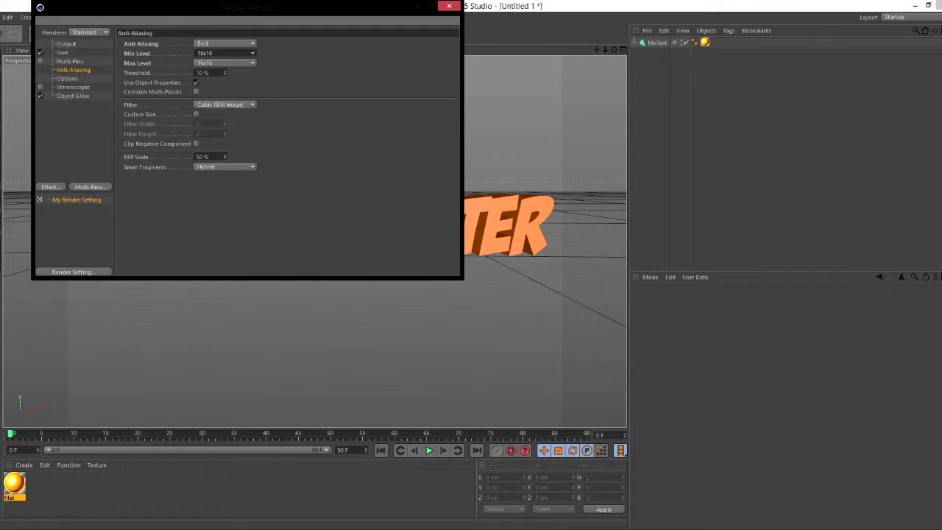
click(448, 6)
click(230, 33)
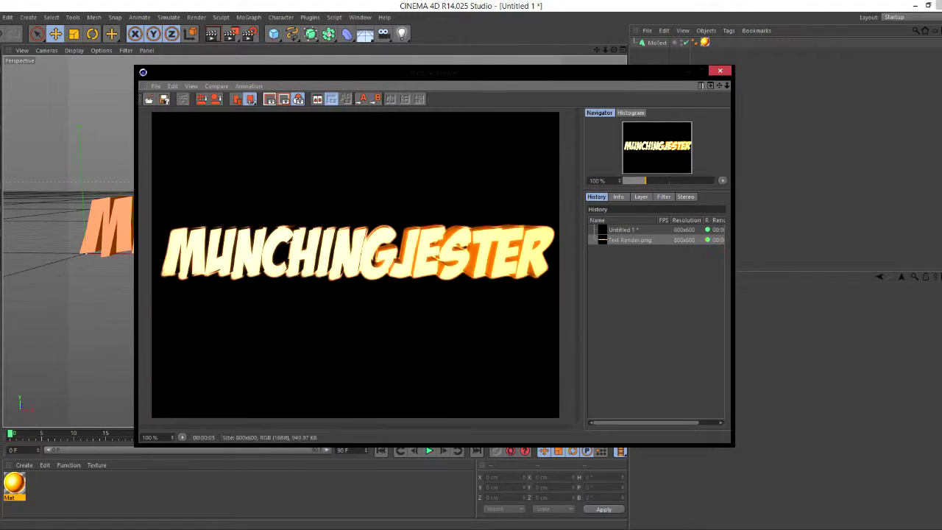
click(720, 70)
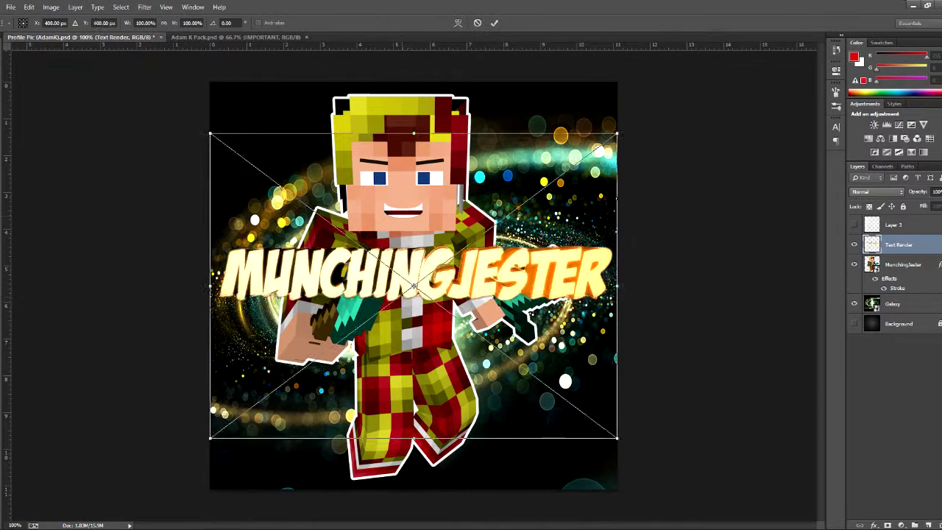
Step: Move the Text Render layer to the canvas bottom and give it a white (ffffff) stroke
drag(414, 190, 415, 350)
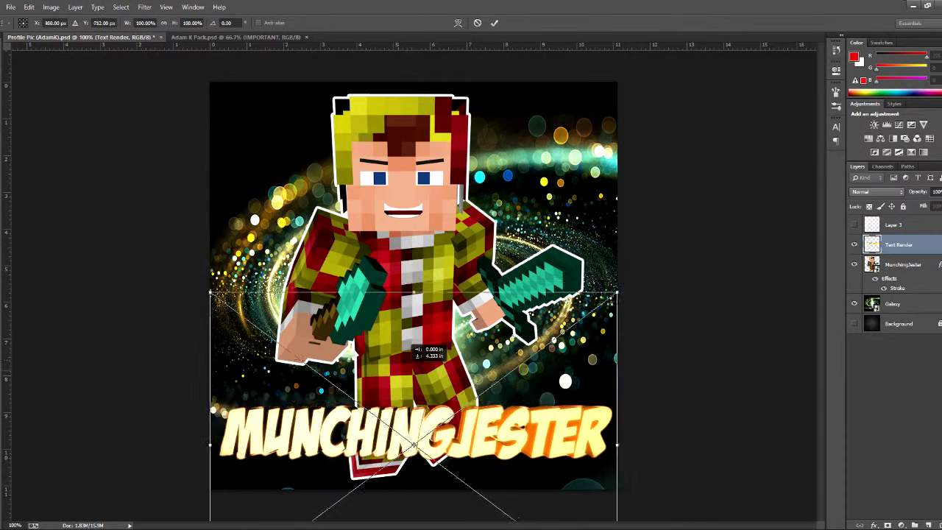
key(Return)
double_click(924, 244)
click(306, 292)
click(404, 318)
text(ffffff)
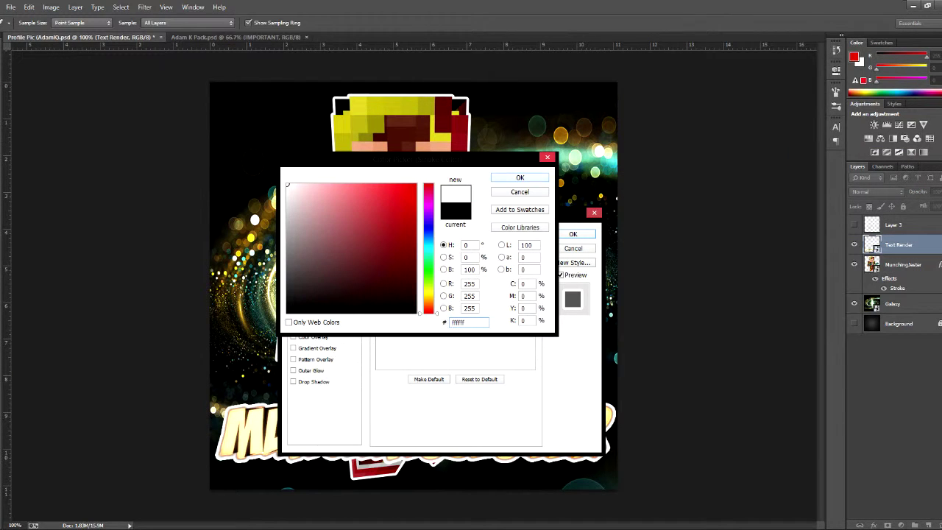
text(223022)
key(Return)
key(Return)
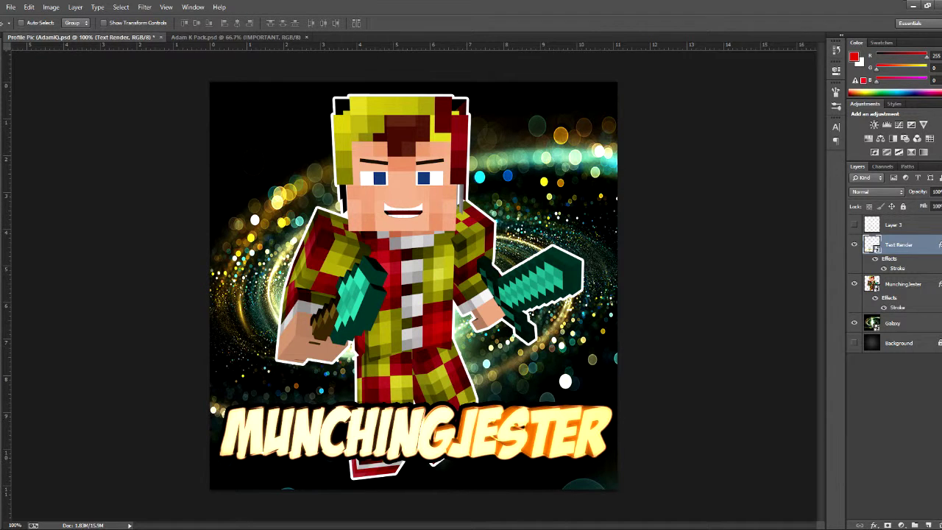
Step: Give the Galaxy layer a 5 px white Inside stroke
click(940, 245)
right_click(892, 303)
click(817, 152)
click(306, 292)
click(434, 260)
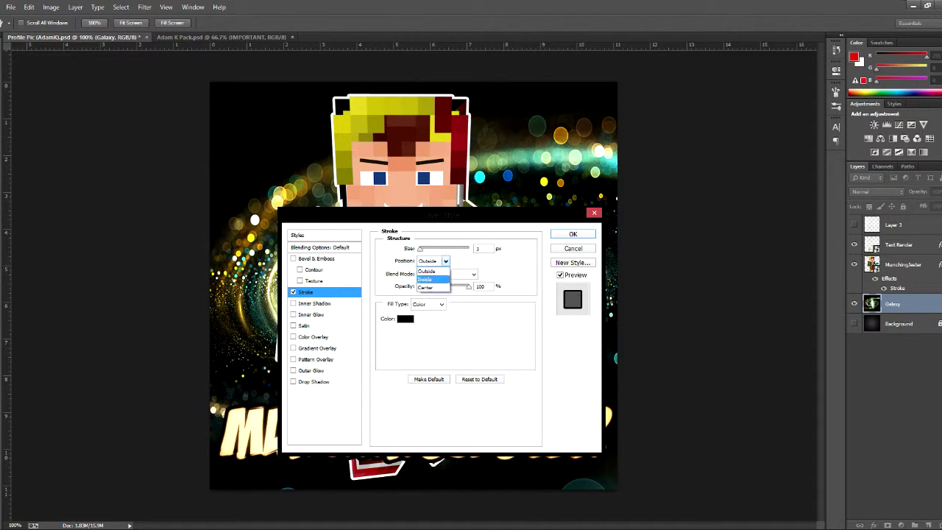
click(424, 279)
click(405, 318)
click(294, 184)
click(521, 177)
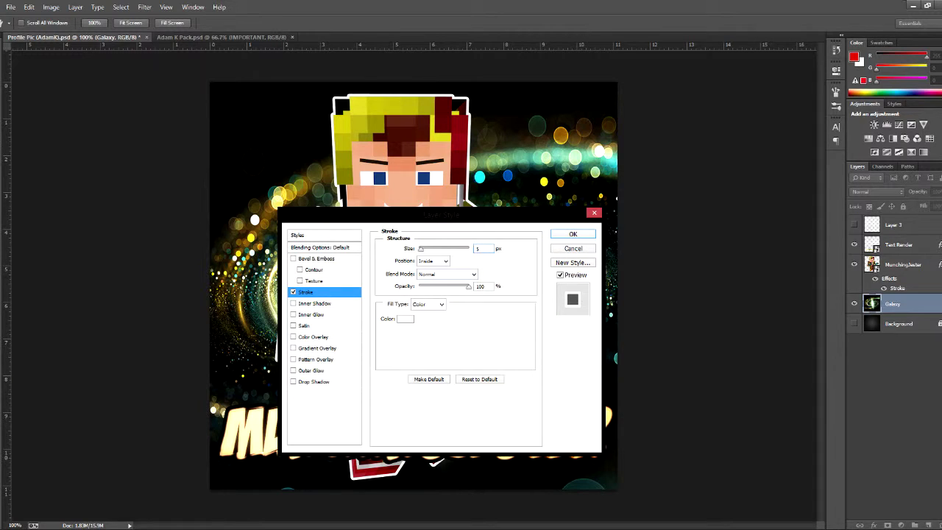
text(5)
key(Return)
Step: Recheck the Galaxy layer style, keeping only the stroke effect
right_click(893, 303)
click(817, 151)
click(305, 292)
key(Tab)
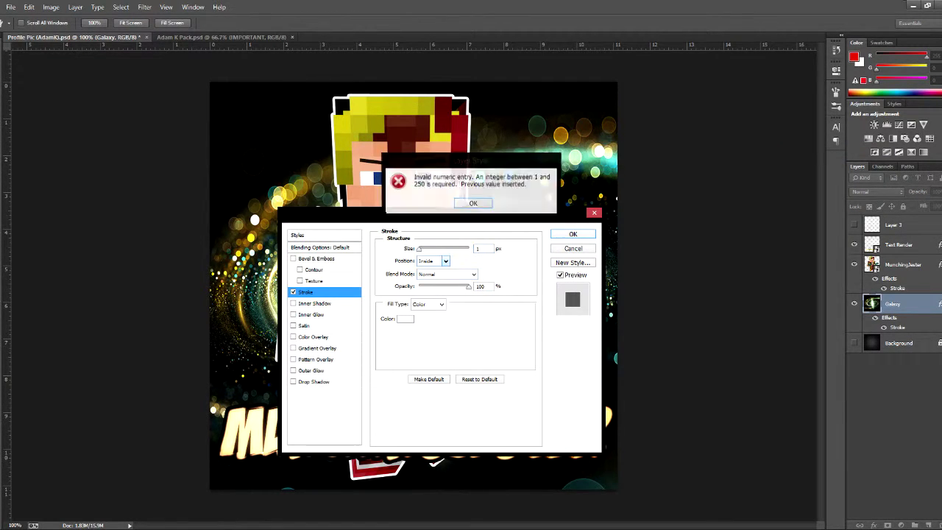
key(Return)
click(314, 303)
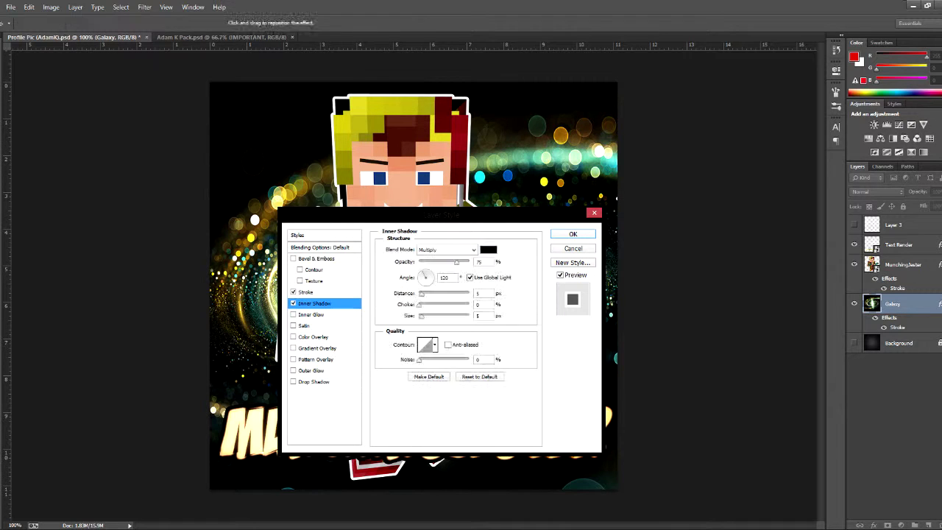
click(573, 234)
Step: Copy the galaxy to a new layer, delete the original, and scale the text to 95.5%
right_click(556, 324)
click(559, 405)
key(Delete)
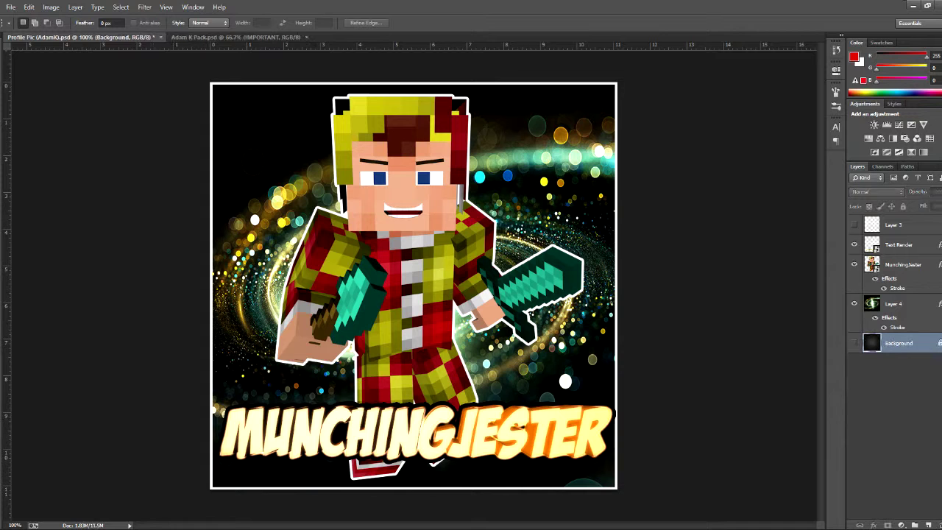
click(899, 244)
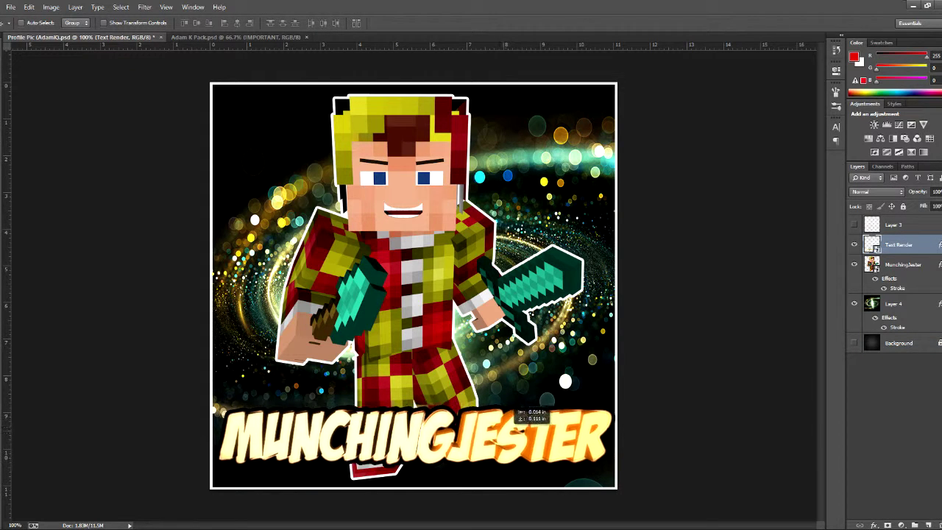
key(ctrl+t)
drag(478, 331, 492, 332)
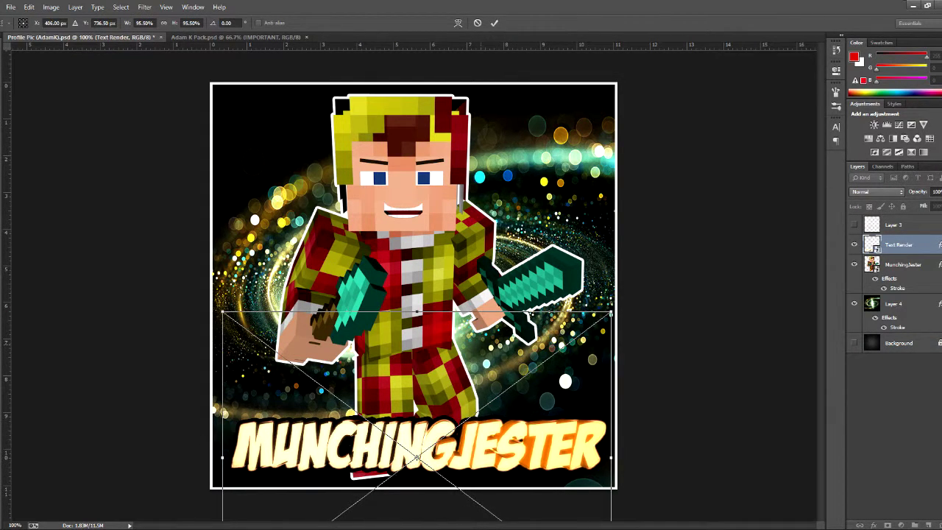
key(Return)
click(11, 7)
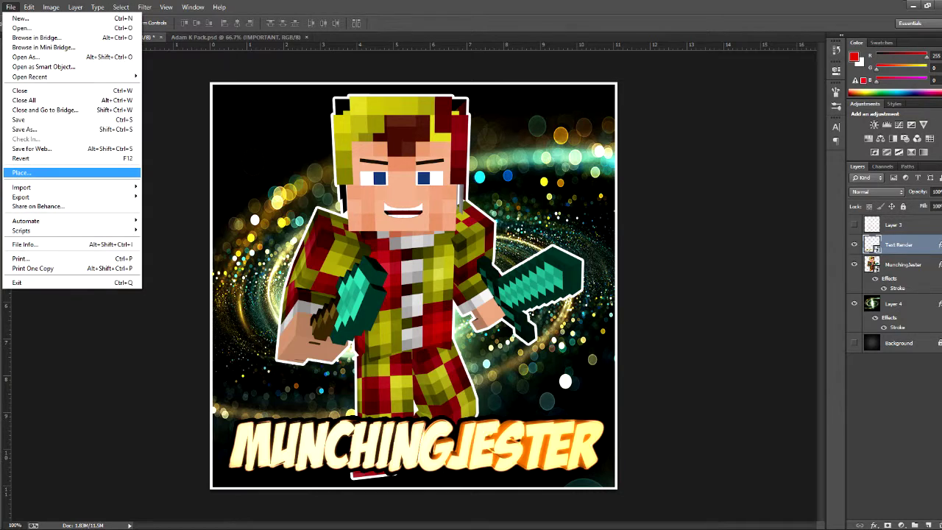
click(21, 172)
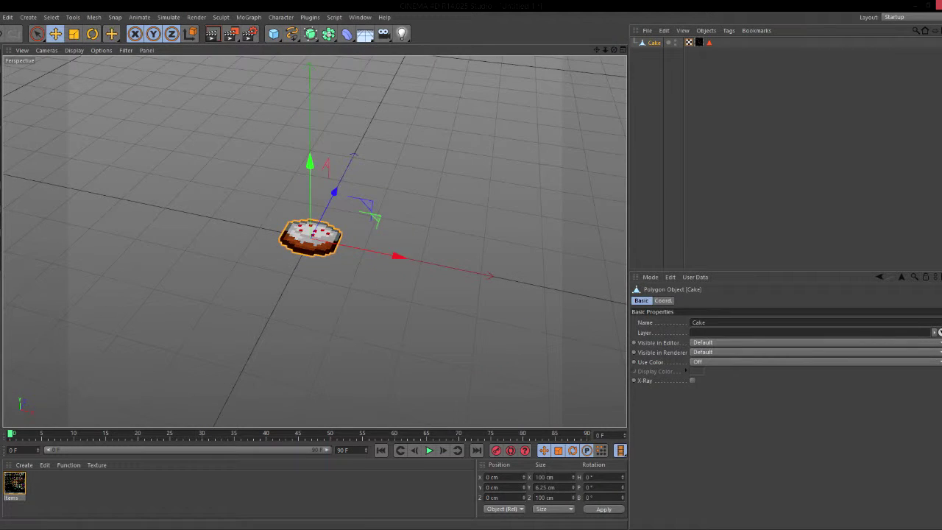
Step: Tilt the cake further on its pitch and move it much closer to the camera
key(r)
drag(357, 239, 357, 250)
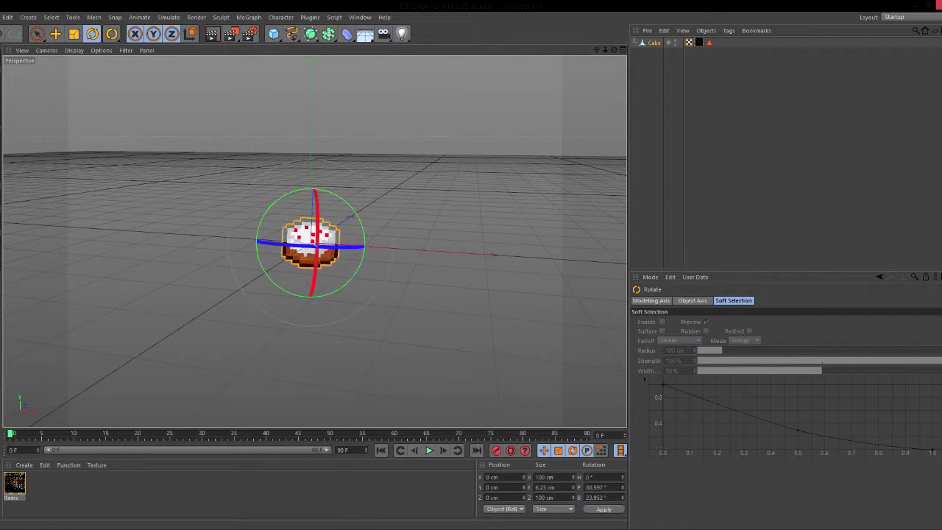
key(e)
mouse_move(313, 242)
mouse_down()
mouse_move(313, 272)
mouse_move(327, 243)
mouse_up()
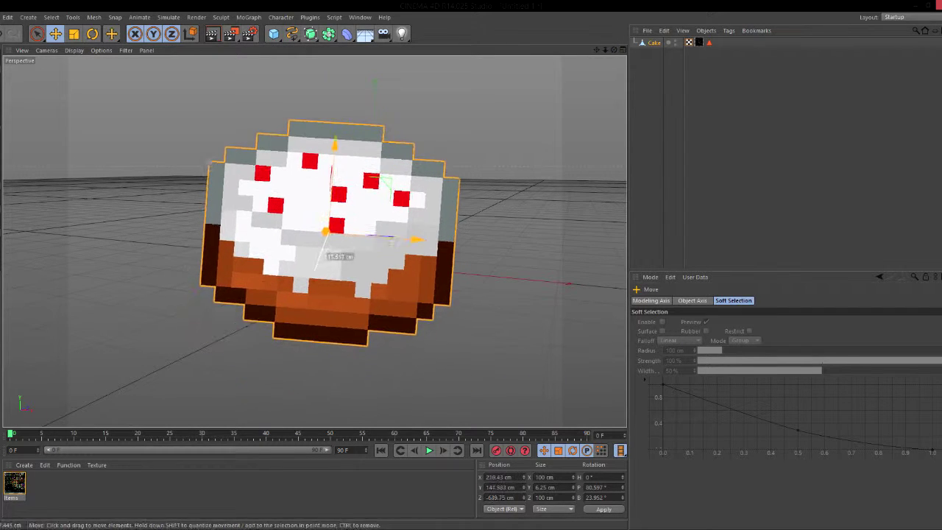
Step: Set the render output to Desktop\Cake as a PNG and render the cake
key(ctrl+b)
click(81, 70)
click(69, 52)
click(450, 61)
text(Cake)
key(Return)
click(243, 73)
click(217, 260)
click(243, 82)
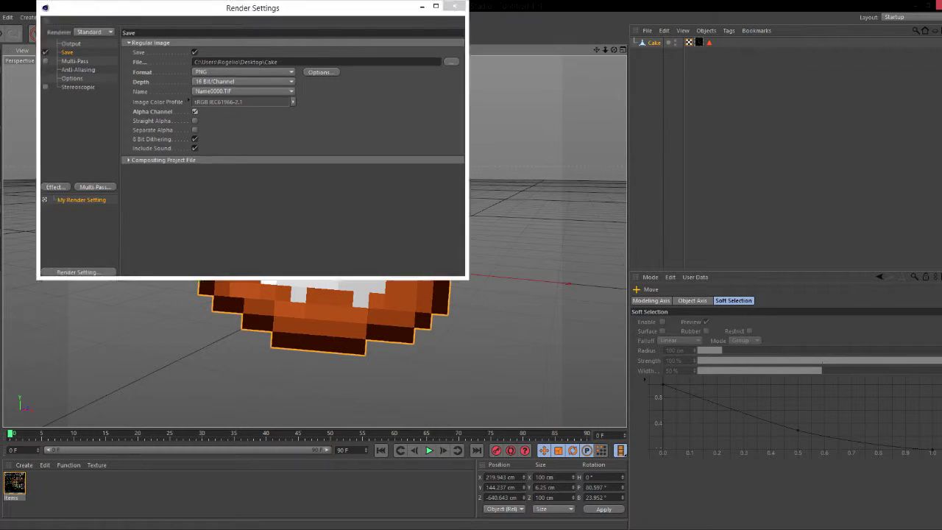
key(shift+r)
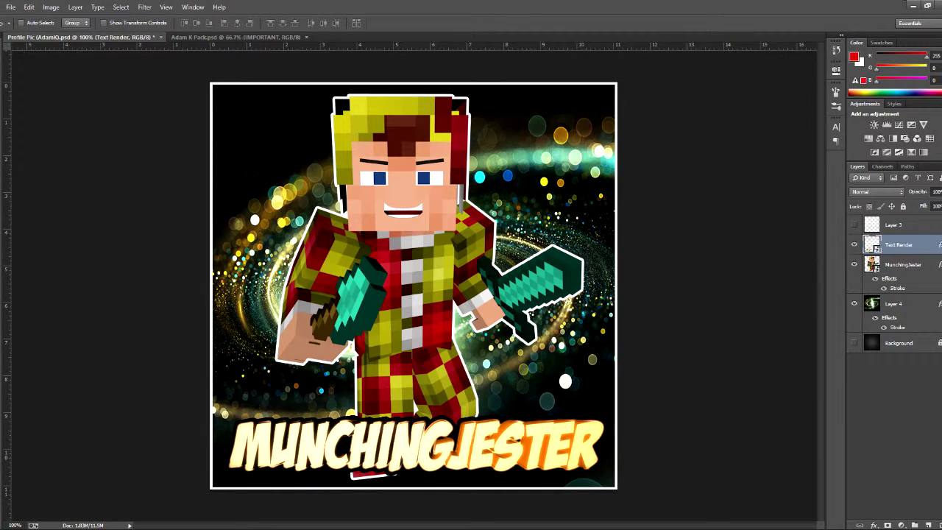
Step: Shrink the cake toward the lower right and move its layer behind the character
drag(654, 310, 631, 324)
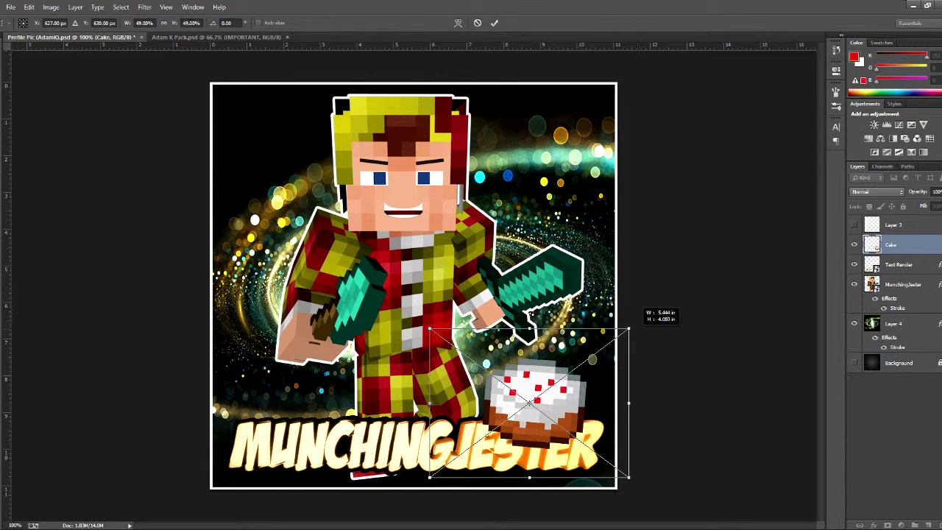
key(Return)
key(ctrl+bracketleft)
key(ctrl+bracketleft)
key(alt+bracketleft)
key(alt+bracketleft)
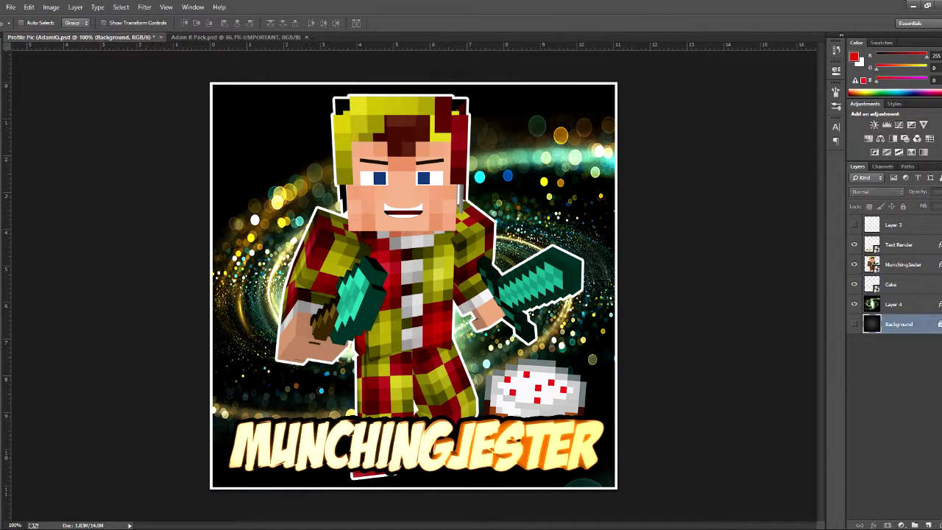
key(ctrl+bracketright)
key(Return)
key(alt+bracketright)
key(alt+bracketright)
Step: Add a Stroke outline layer style to the Cake layer
right_click(920, 284)
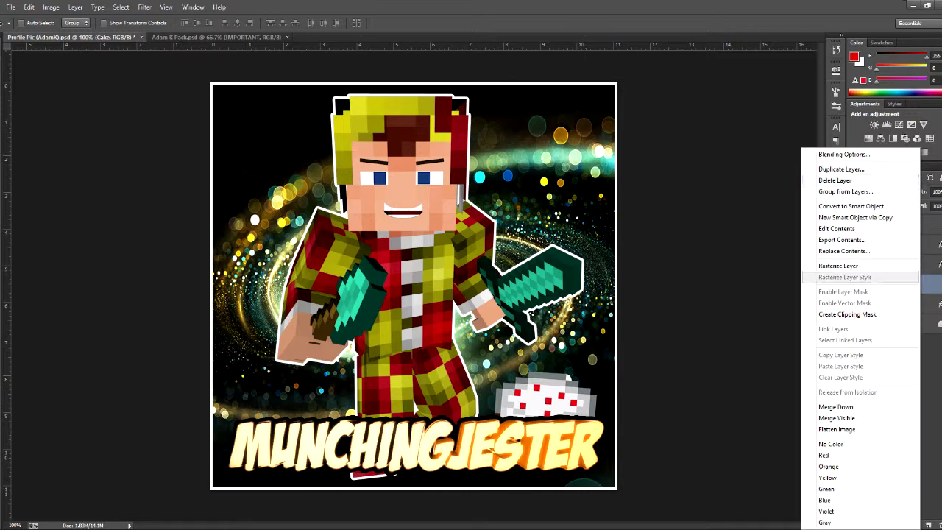
click(832, 152)
click(305, 293)
drag(441, 214, 184, 203)
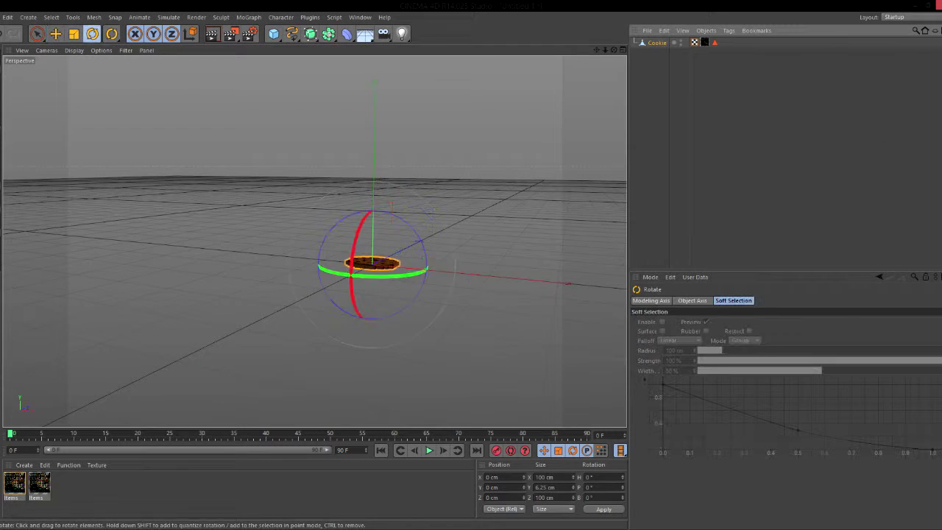
Step: Tilt the cookie about 64° on its pitch and move it toward the camera
drag(351, 290, 331, 343)
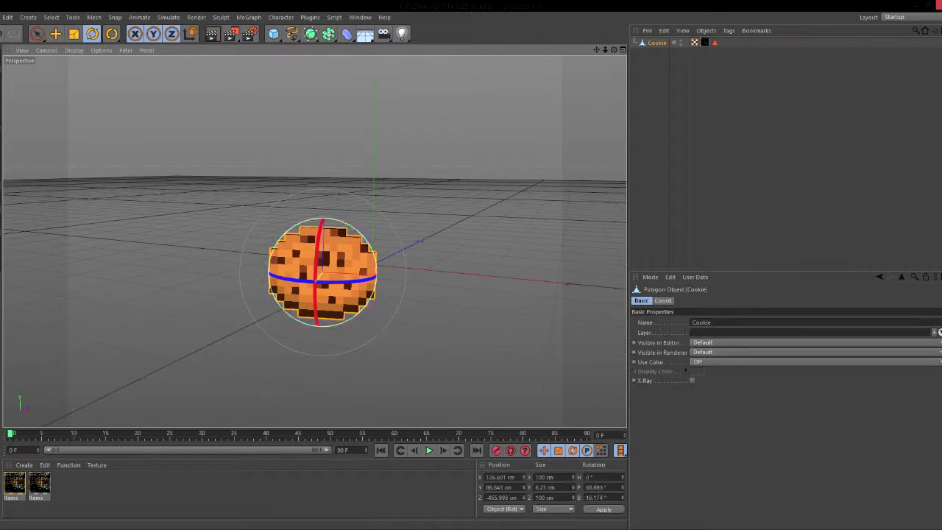
key(e)
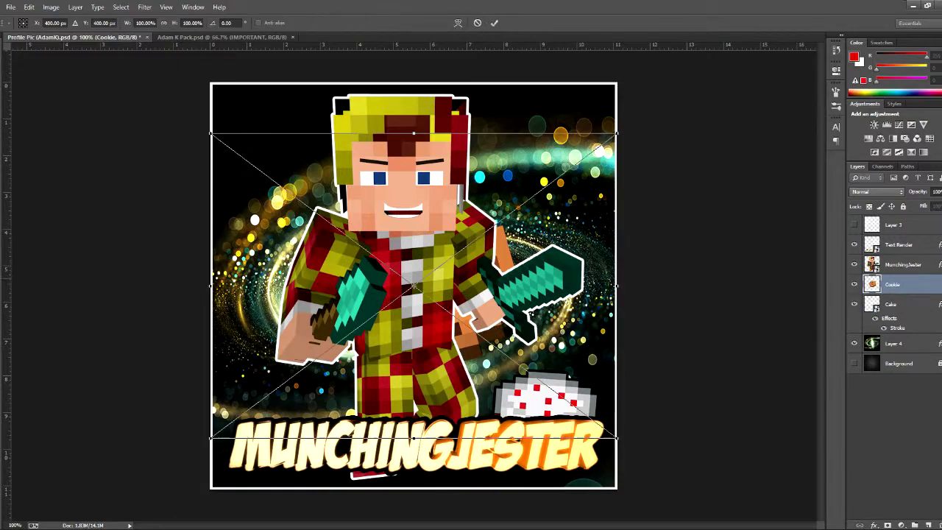
drag(617, 133, 413, 287)
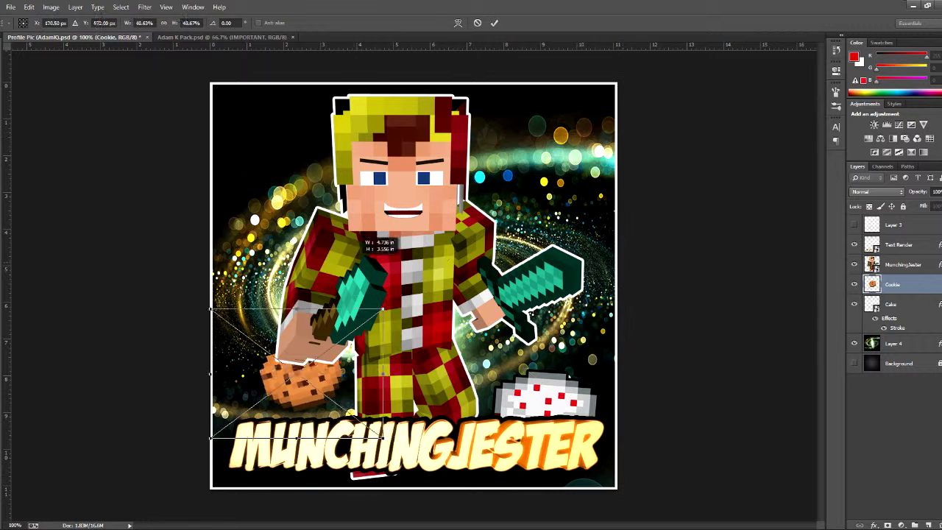
Step: Place the half-size cookie at the lower left and give it a white stroke outline
drag(317, 368, 286, 415)
key(Return)
right_click(897, 284)
click(802, 152)
key(Return)
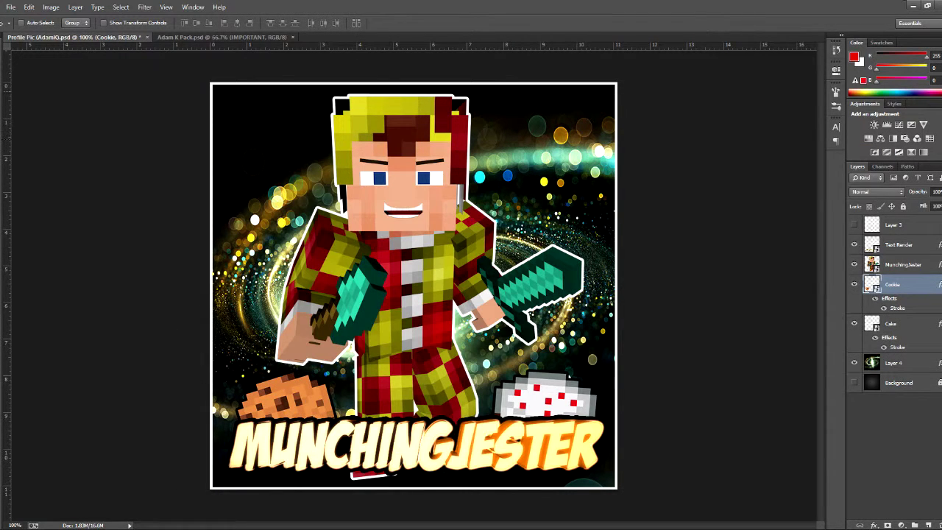
Step: Start a Save As to the Desktop named 'Munchi', then scroll through the pack's flare layers
click(10, 7)
click(44, 140)
click(187, 177)
text(Munchi)
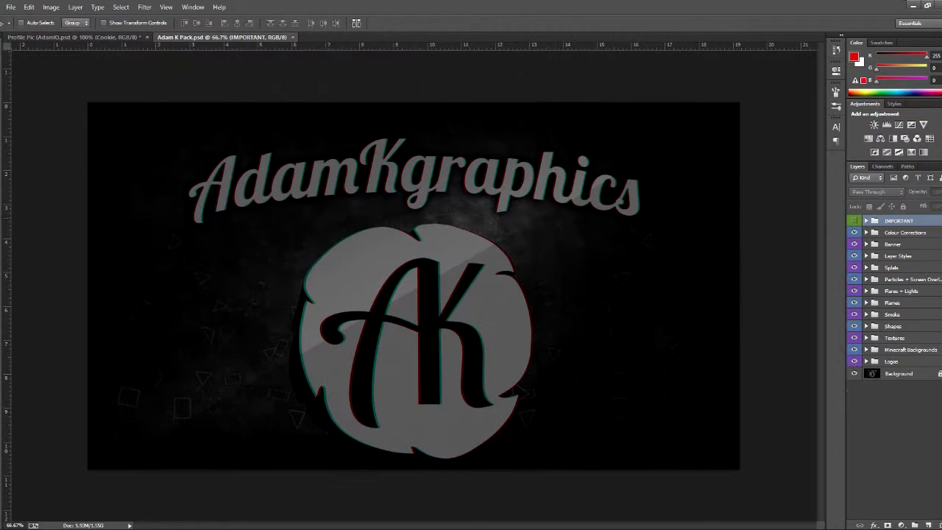
scroll(895, 368, down, 1)
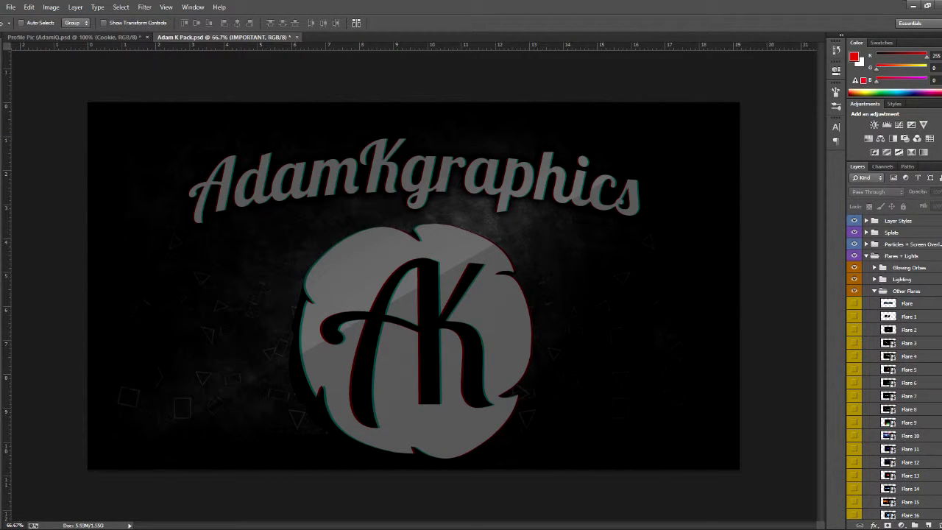
scroll(893, 368, down, 2)
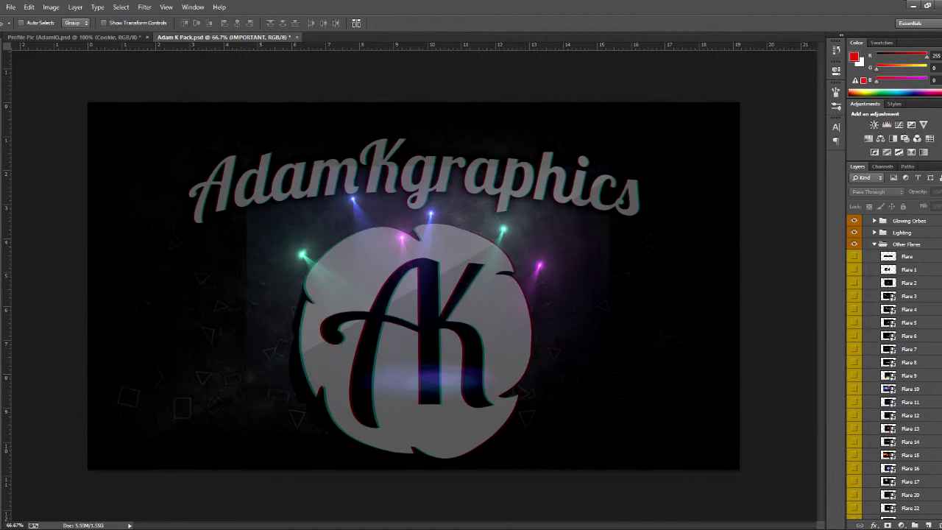
scroll(894, 368, down, 1)
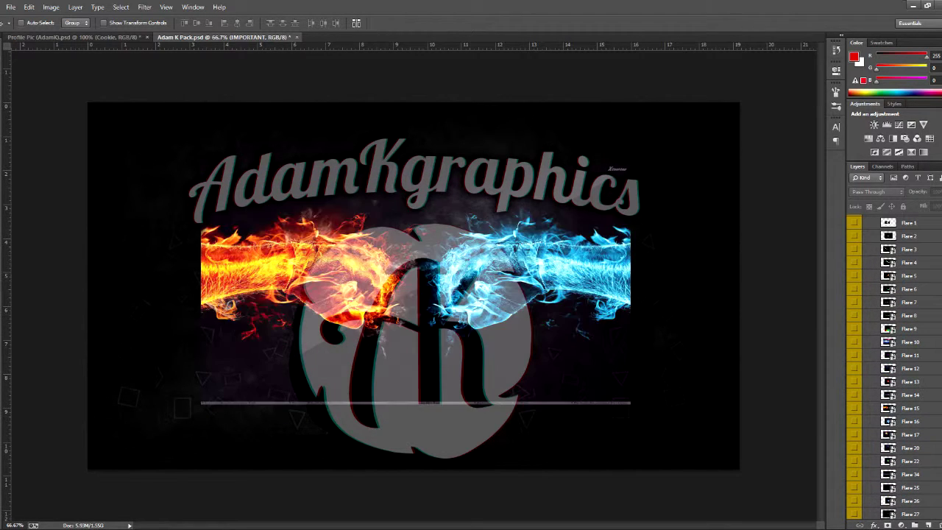
Step: Duplicate Flare 13 into the profile picture and place it just above Layer 4
click(854, 381)
right_click(910, 382)
click(830, 154)
click(571, 208)
right_click(911, 381)
click(830, 22)
click(420, 269)
click(420, 287)
click(537, 233)
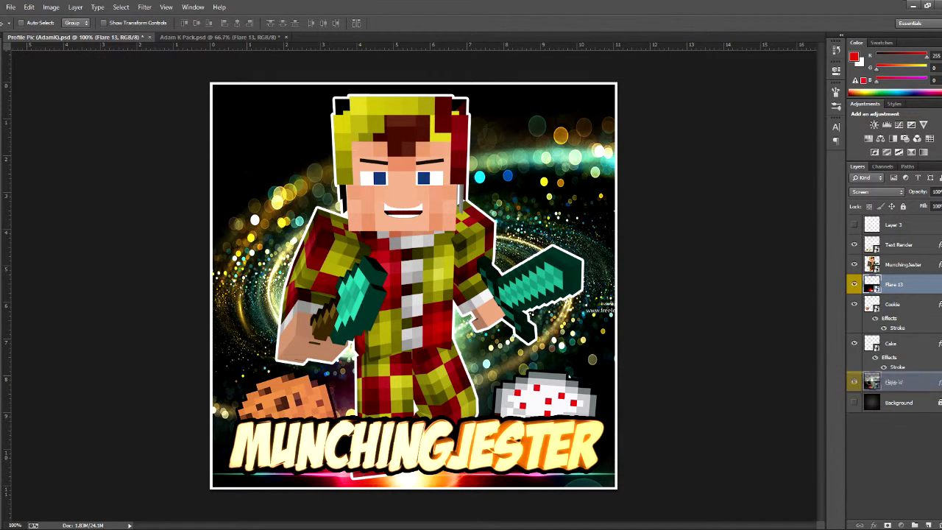
drag(894, 382, 894, 376)
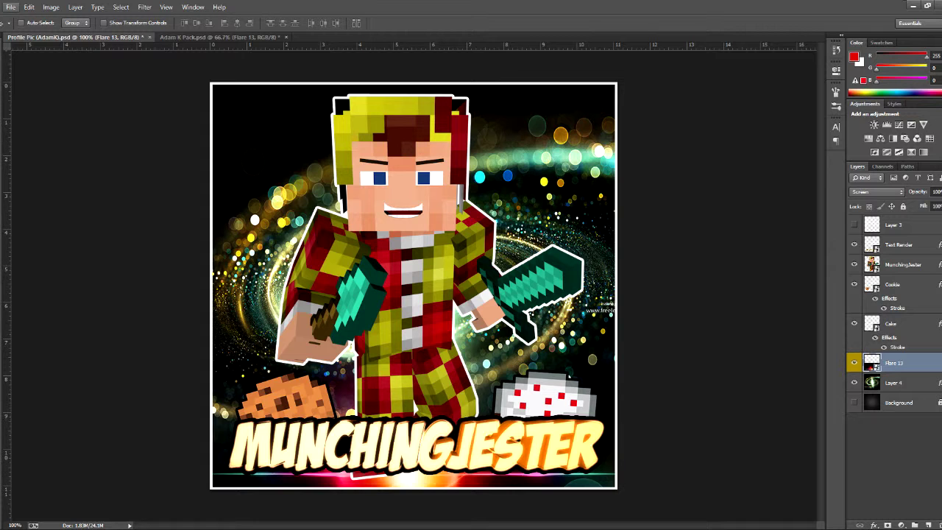
Step: Preview several other flares in the graphics pack to pick another one
click(221, 37)
scroll(894, 368, down, 2)
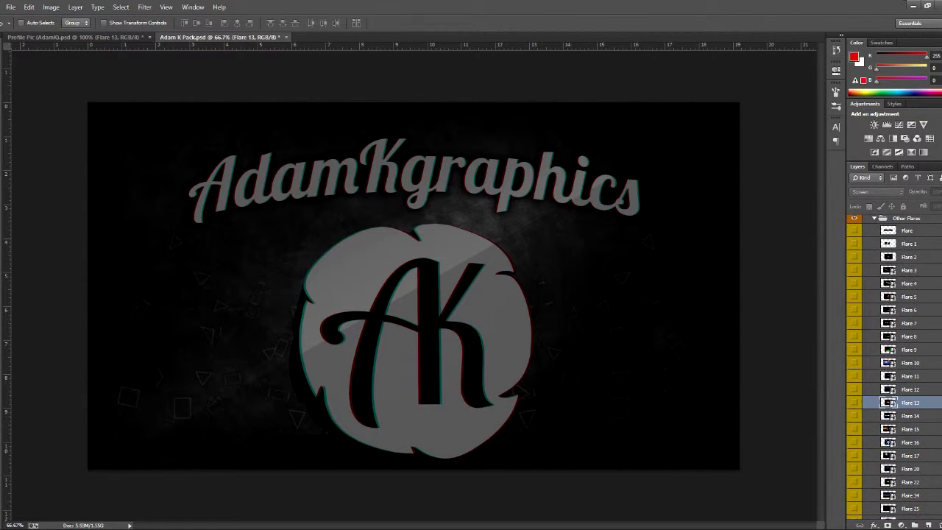
scroll(894, 367, down, 3)
click(855, 507)
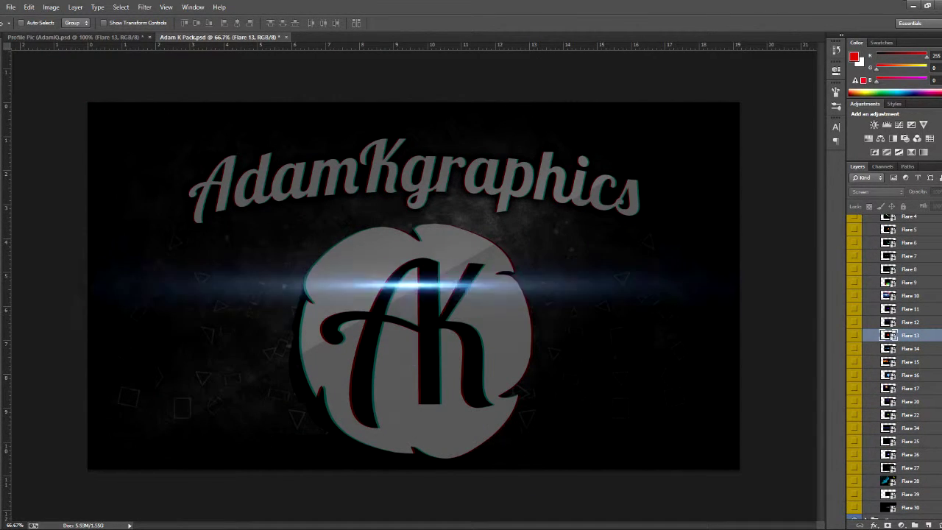
click(854, 427)
click(854, 361)
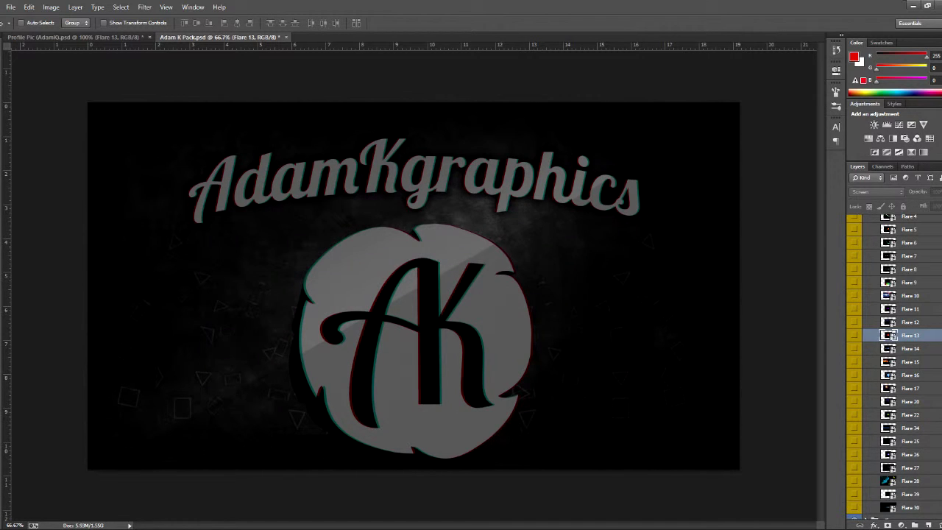
scroll(894, 368, up, 2)
click(855, 266)
scroll(894, 368, up, 2)
click(855, 284)
click(854, 270)
Step: Duplicate the cyan Flare 6 into the profile picture
click(854, 350)
right_click(909, 350)
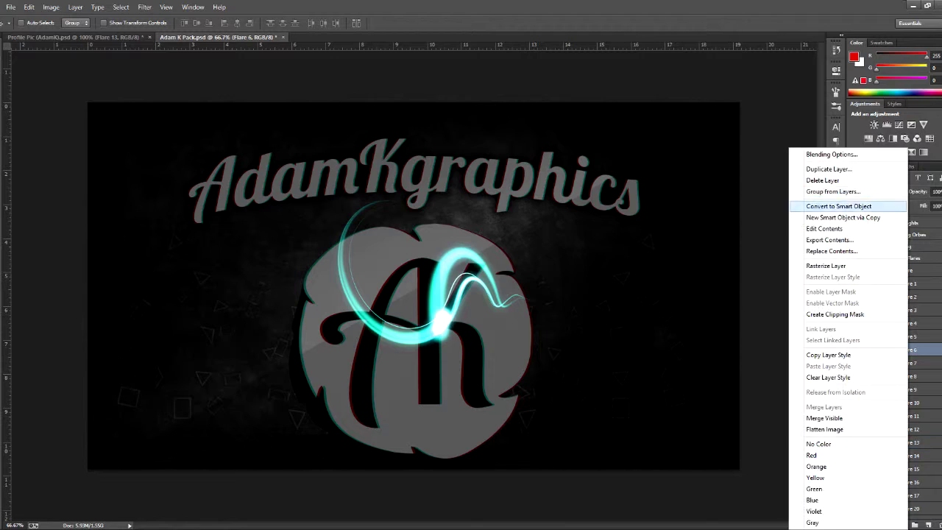
click(846, 170)
key(Return)
key(ctrl+Tab)
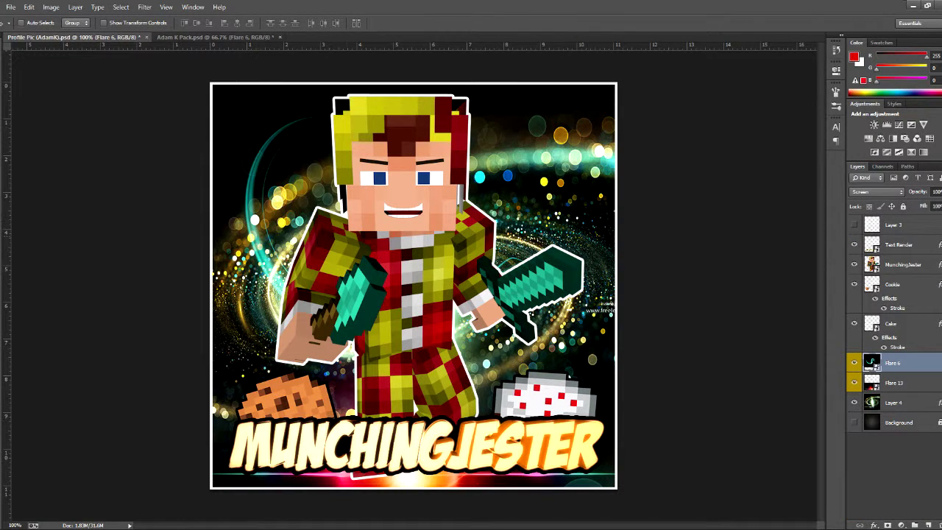
Step: Shrink Flare 6 into the top-left corner and duplicate the flare layer
key(ctrl+t)
mouse_move(211, 148)
mouse_down()
mouse_move(294, 55)
mouse_move(293, 38)
mouse_up()
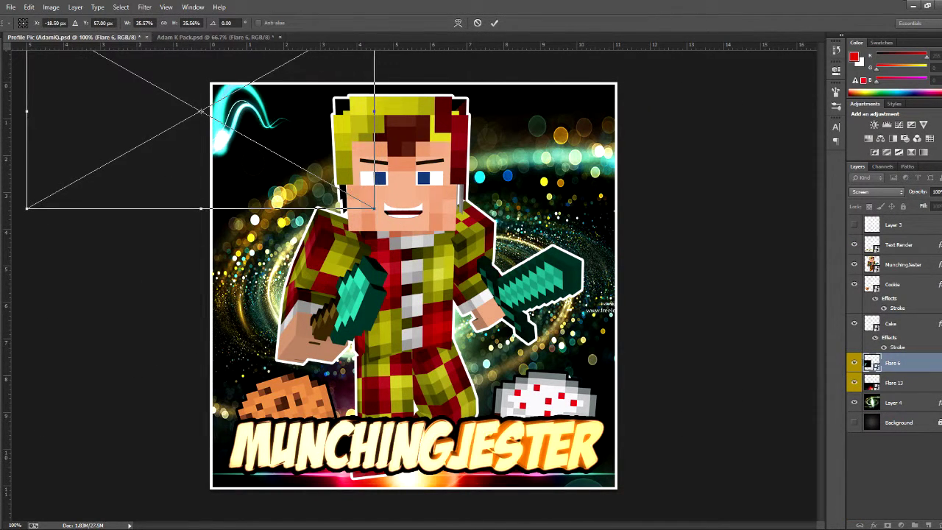
key(Return)
right_click(894, 363)
click(830, 168)
key(Return)
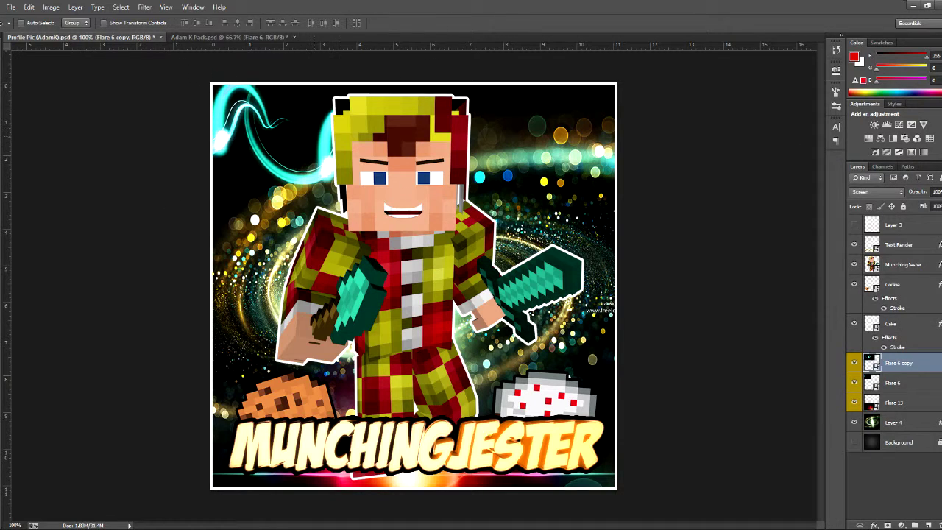
Step: Flip the flare copy horizontally and move it to the top-right corner
key(ctrl+t)
right_click(325, 93)
click(362, 234)
drag(309, 140, 655, 133)
click(495, 23)
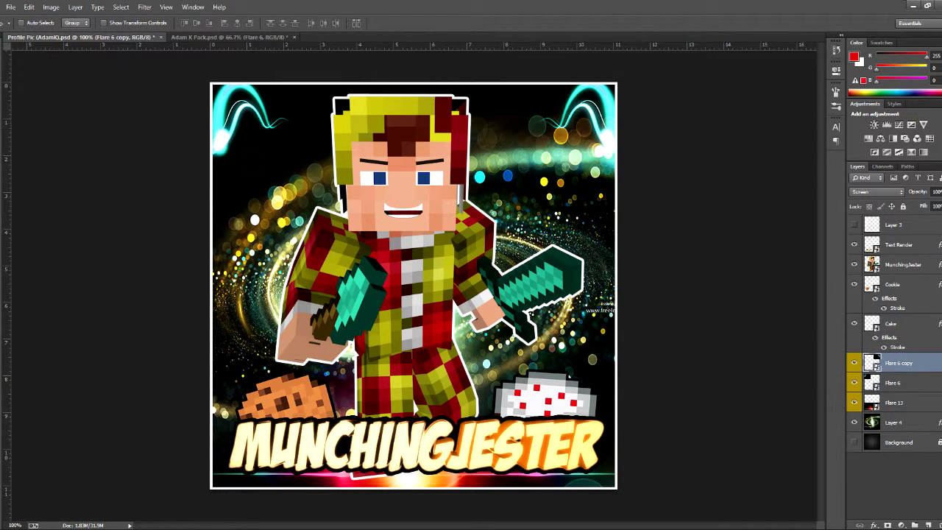
Step: Merge the three flare layers, then undo the merge to keep them separate
key(ctrl+e)
double_click(916, 362)
key(Escape)
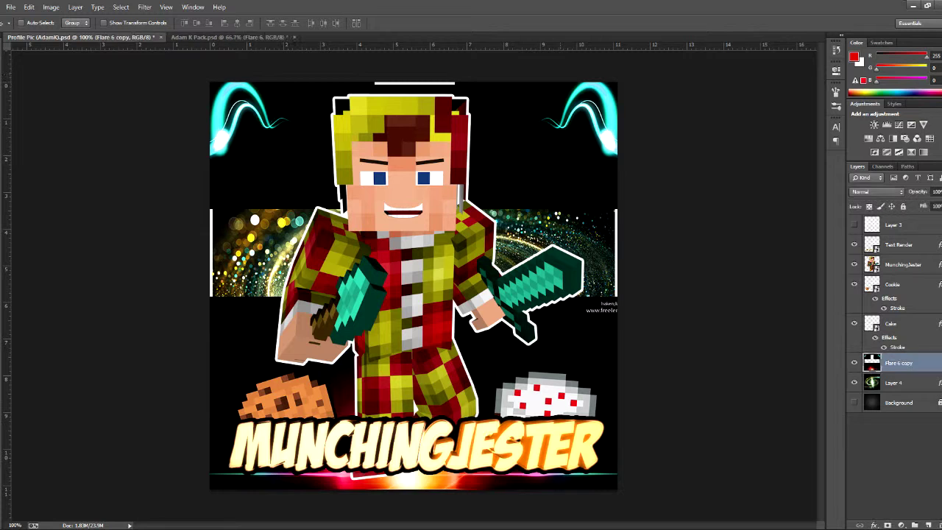
key(ctrl+alt+z)
key(ctrl+Tab)
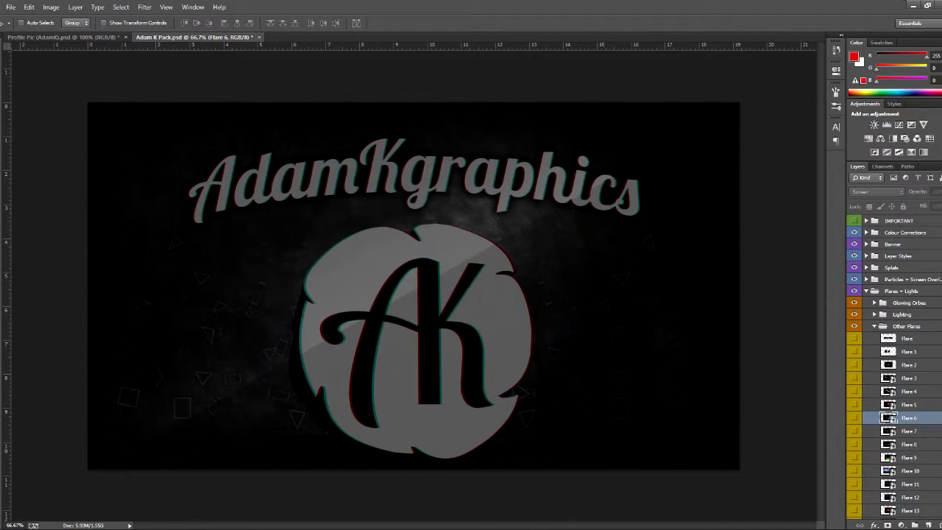
Step: Preview Flare 14 and the rainbow Flare 17, then collapse the Other Flares group
scroll(894, 368, down, 2)
scroll(894, 368, down, 1)
click(853, 466)
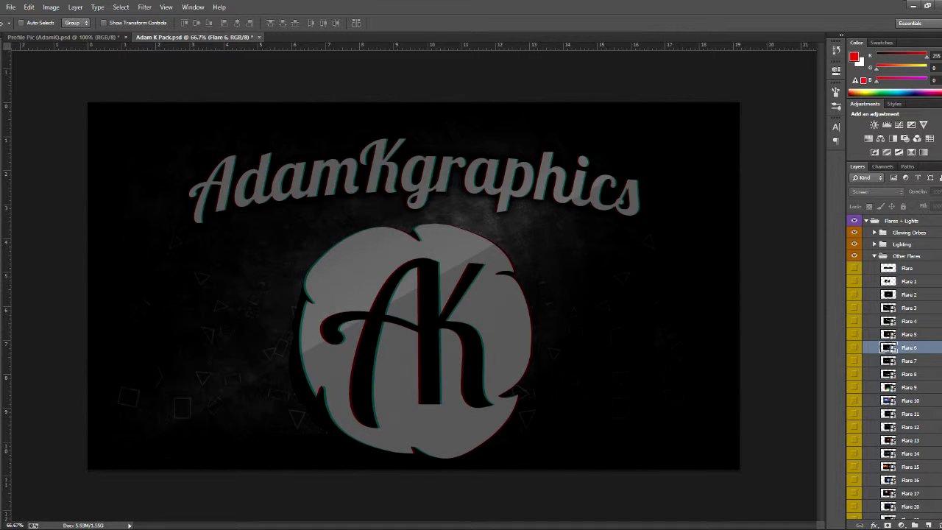
click(854, 453)
scroll(853, 453, down, 2)
click(853, 446)
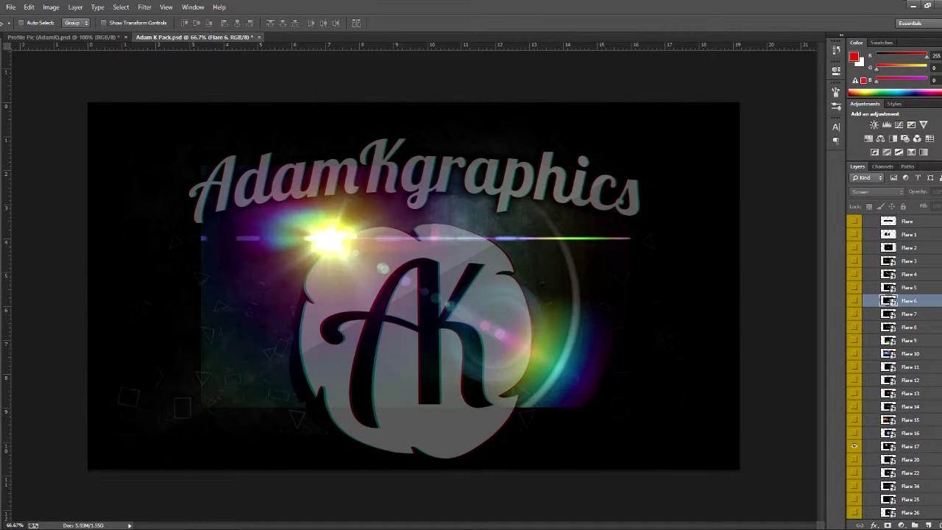
right_click(894, 446)
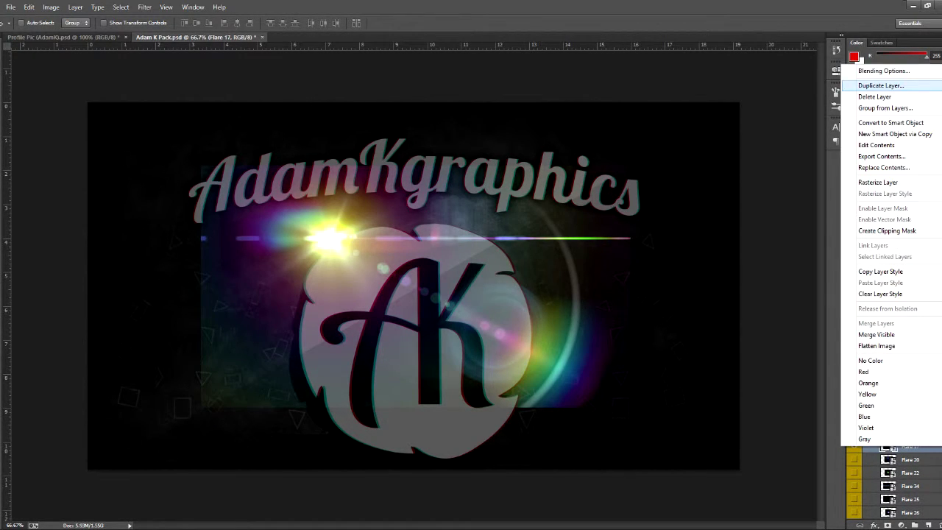
click(854, 446)
click(874, 366)
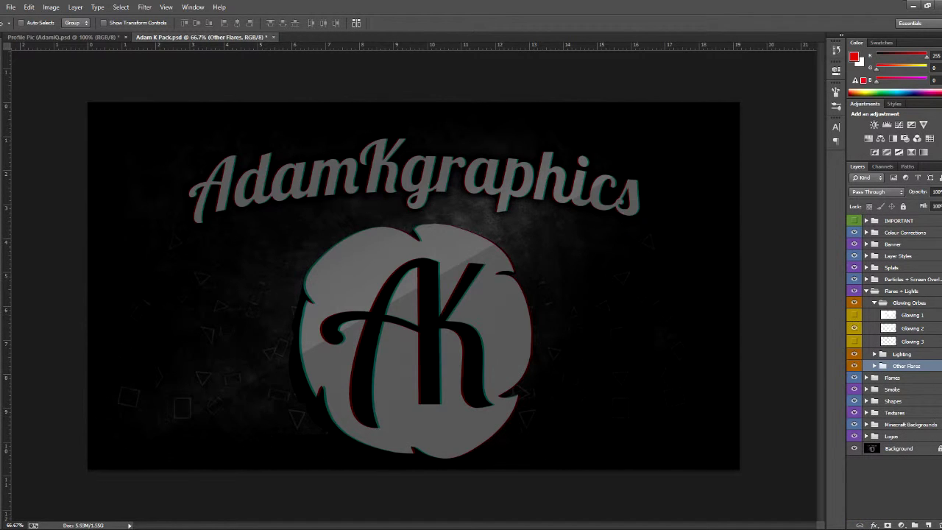
Step: Duplicate the Glowing 3 orb glow into the profile picture and shift it into position
click(853, 341)
right_click(905, 341)
click(818, 177)
click(448, 270)
click(441, 287)
click(536, 234)
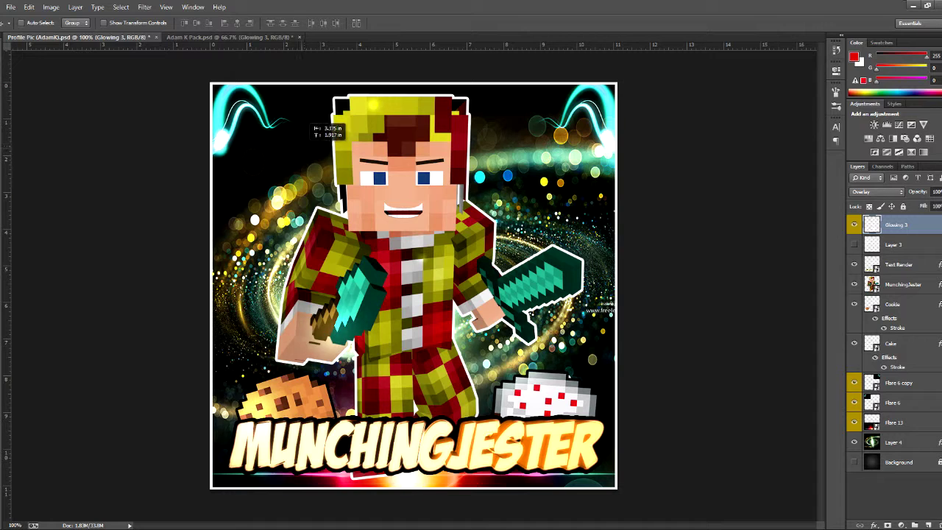
mouse_move(317, 120)
mouse_down()
mouse_move(466, 110)
mouse_move(432, 120)
mouse_up()
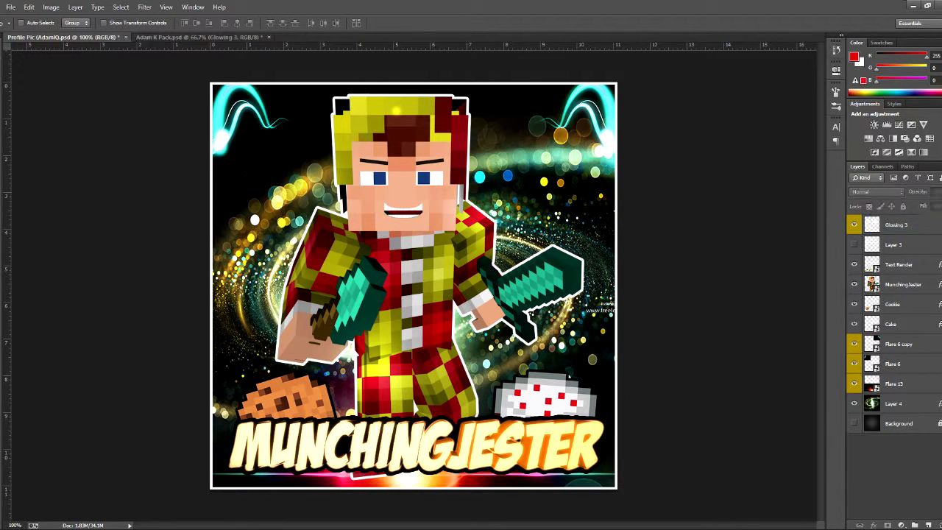
click(900, 525)
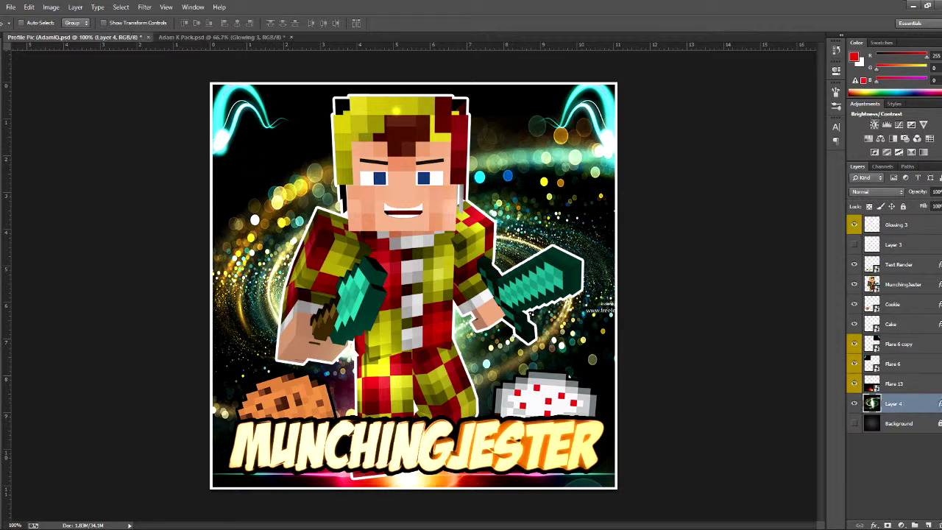
Step: Set Hue/Saturation Lightness to +10, show the Flare 6 copy, and deselect
drag(749, 174, 755, 174)
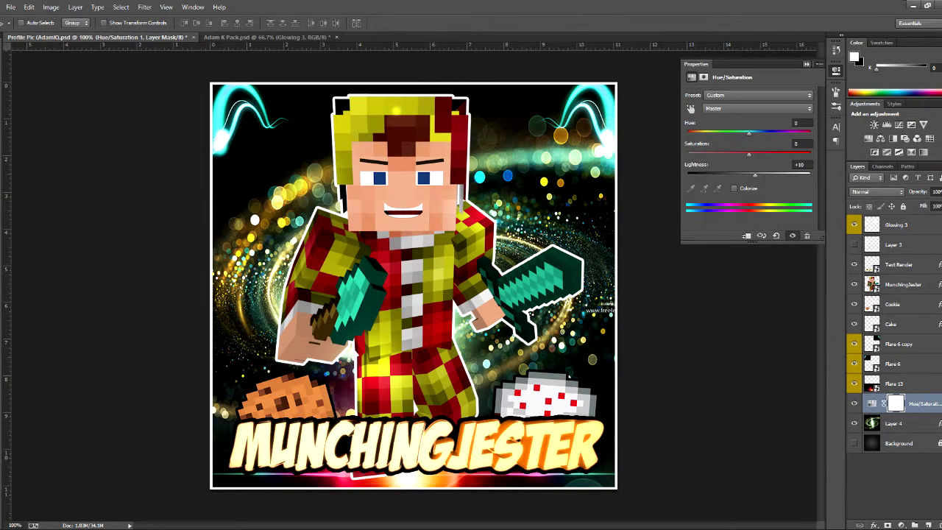
click(807, 64)
click(854, 344)
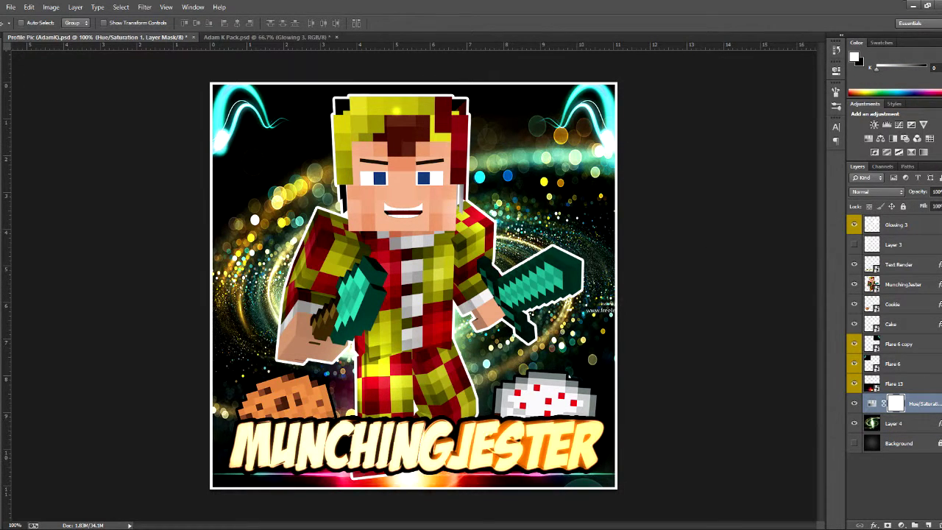
key(m)
right_click(605, 294)
right_click(905, 404)
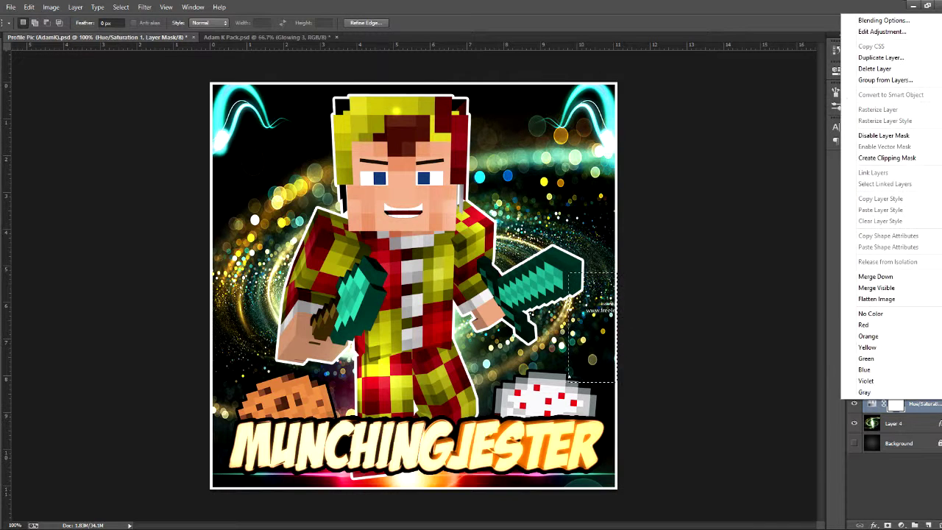
key(Escape)
right_click(894, 384)
right_click(656, 312)
click(666, 317)
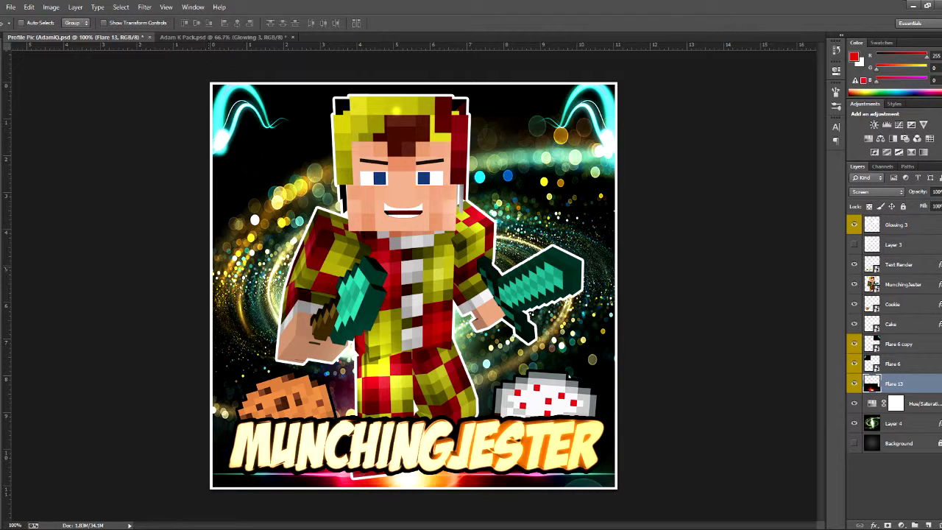
Step: Browse the pack's Particles and Lighting groups, previewing several lightning effects
click(206, 37)
click(867, 279)
click(875, 302)
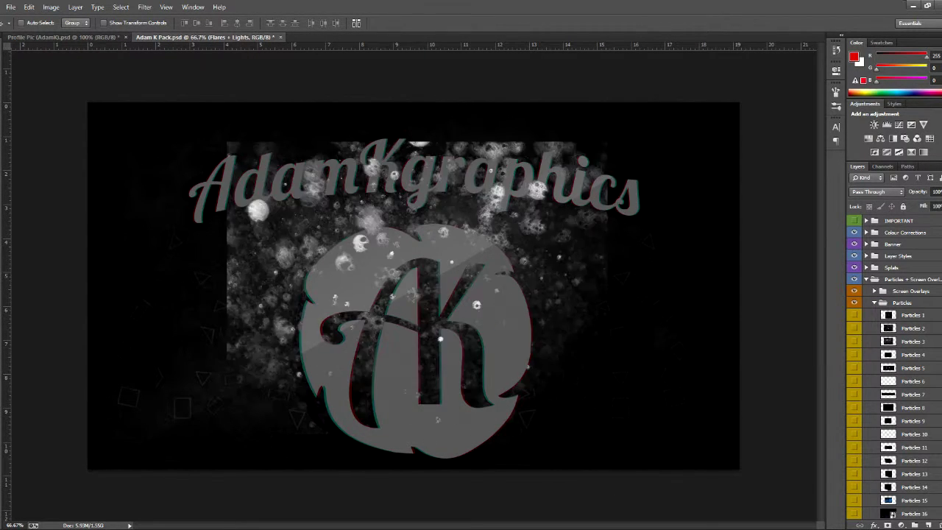
click(874, 302)
click(866, 279)
click(867, 291)
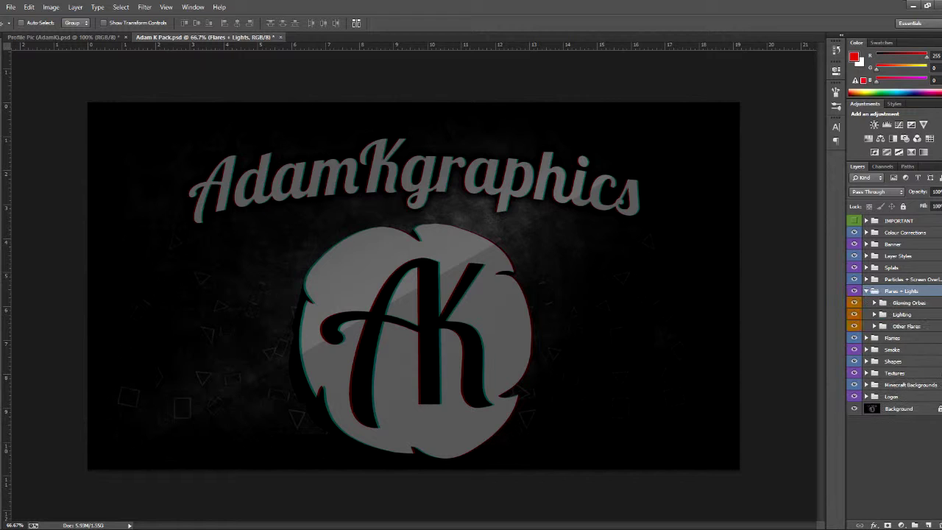
click(874, 314)
click(855, 392)
click(855, 406)
click(855, 458)
click(854, 472)
click(854, 471)
click(854, 339)
click(854, 339)
click(867, 291)
Step: Duplicate Smoke 3 into the profile picture and place it just above the galaxy background
click(866, 314)
click(854, 353)
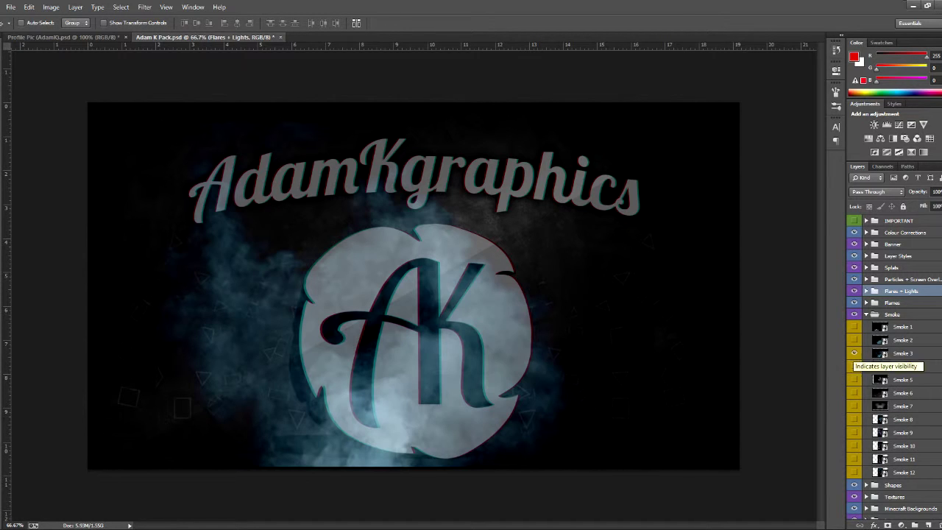
right_click(901, 354)
click(817, 163)
click(471, 269)
click(550, 227)
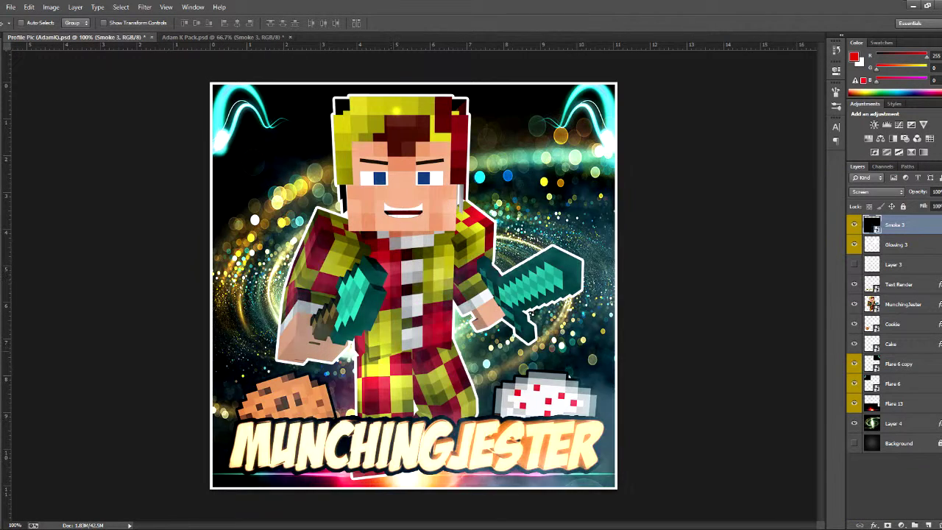
drag(483, 325, 462, 306)
drag(894, 224, 894, 413)
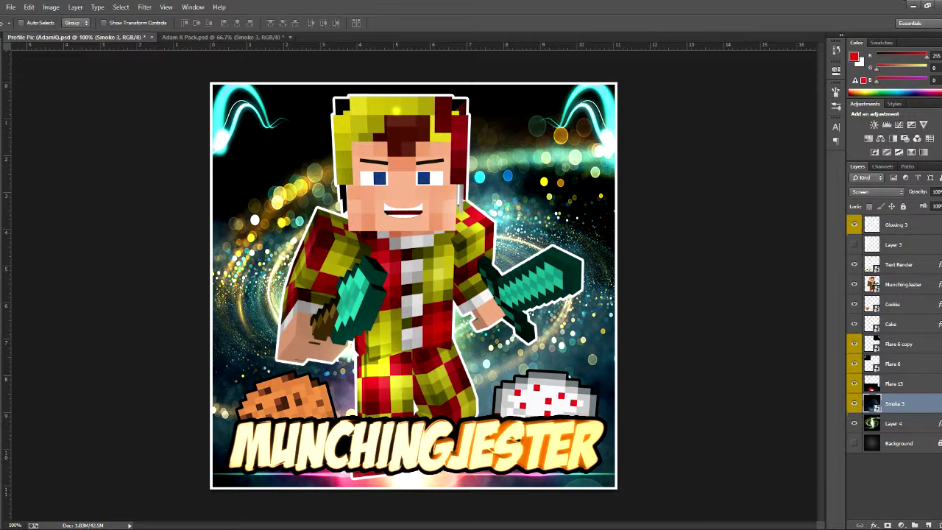
Step: Save the profile picture to the Desktop as 'MunchingJester Pr' PSD, then as JPEG
click(11, 6)
click(36, 125)
click(186, 176)
text(MunchingJester Profile Pi)
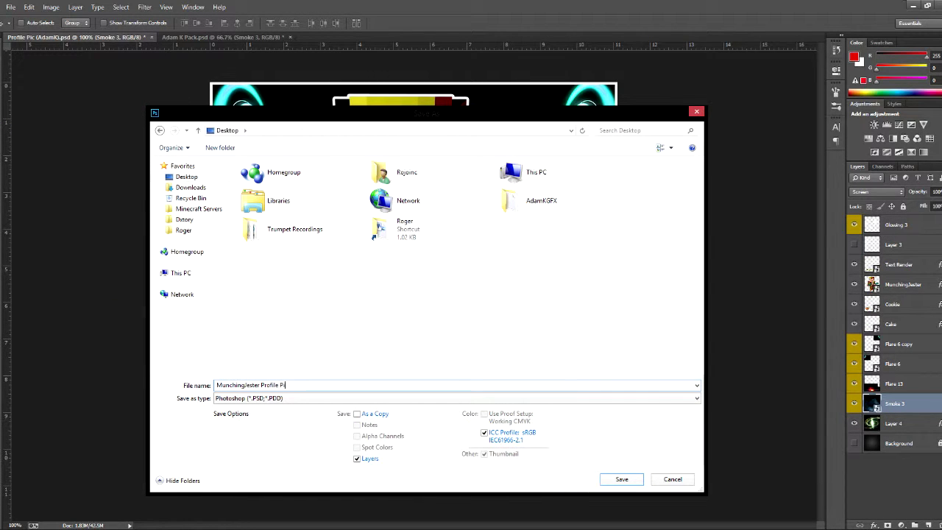
click(456, 398)
click(295, 304)
click(622, 479)
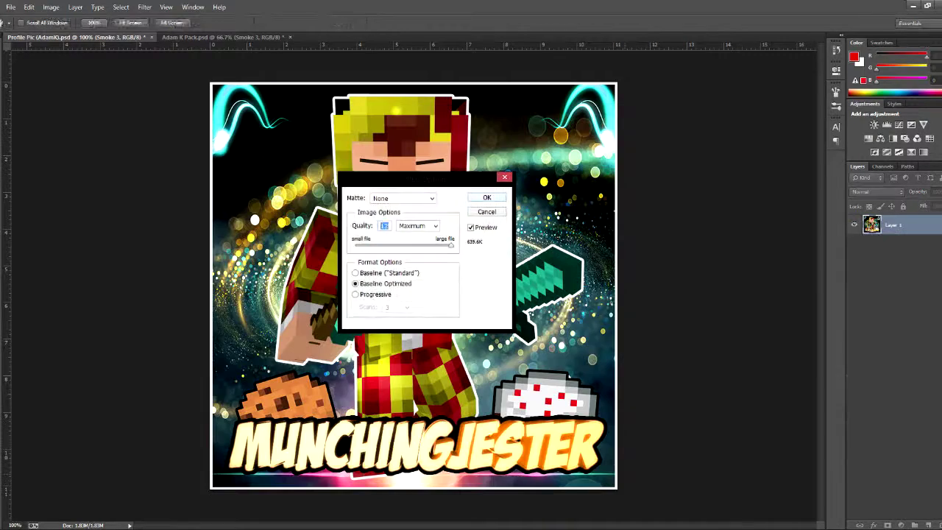